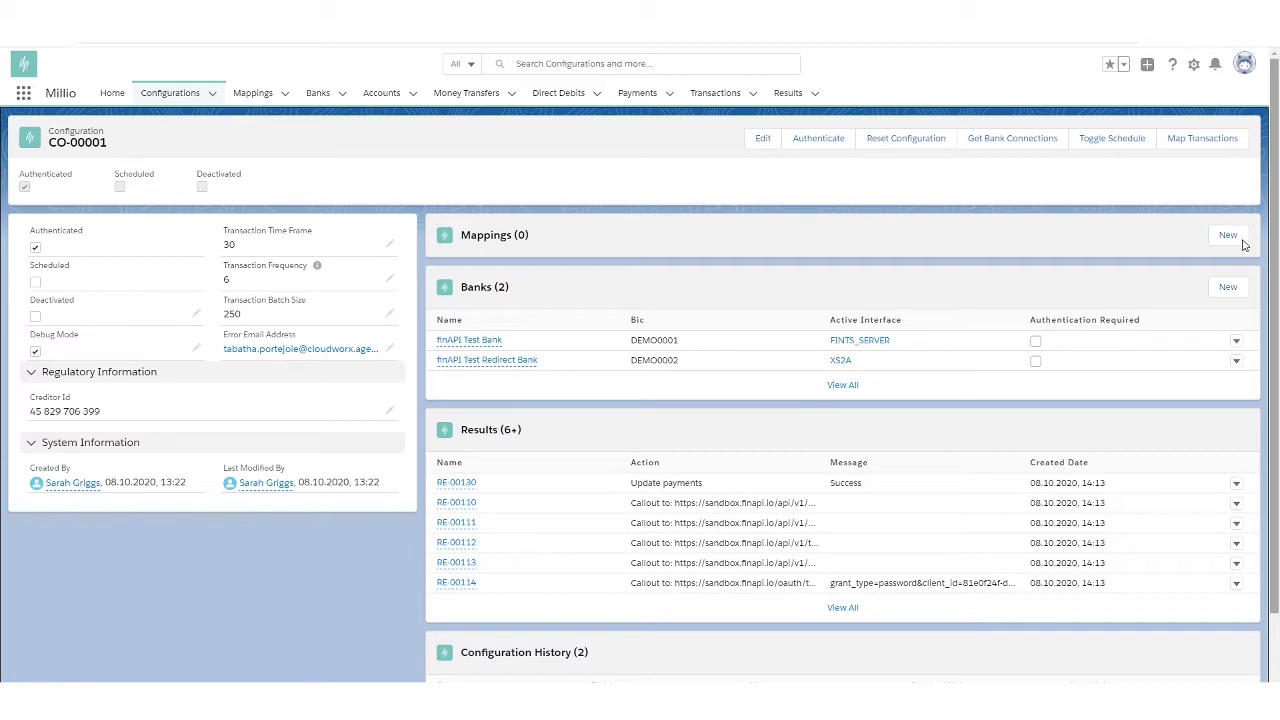
# Start a new mapping for configuration CO-00001, named Map Opportunity Name, with order 1.
pyautogui.click(1236, 238)
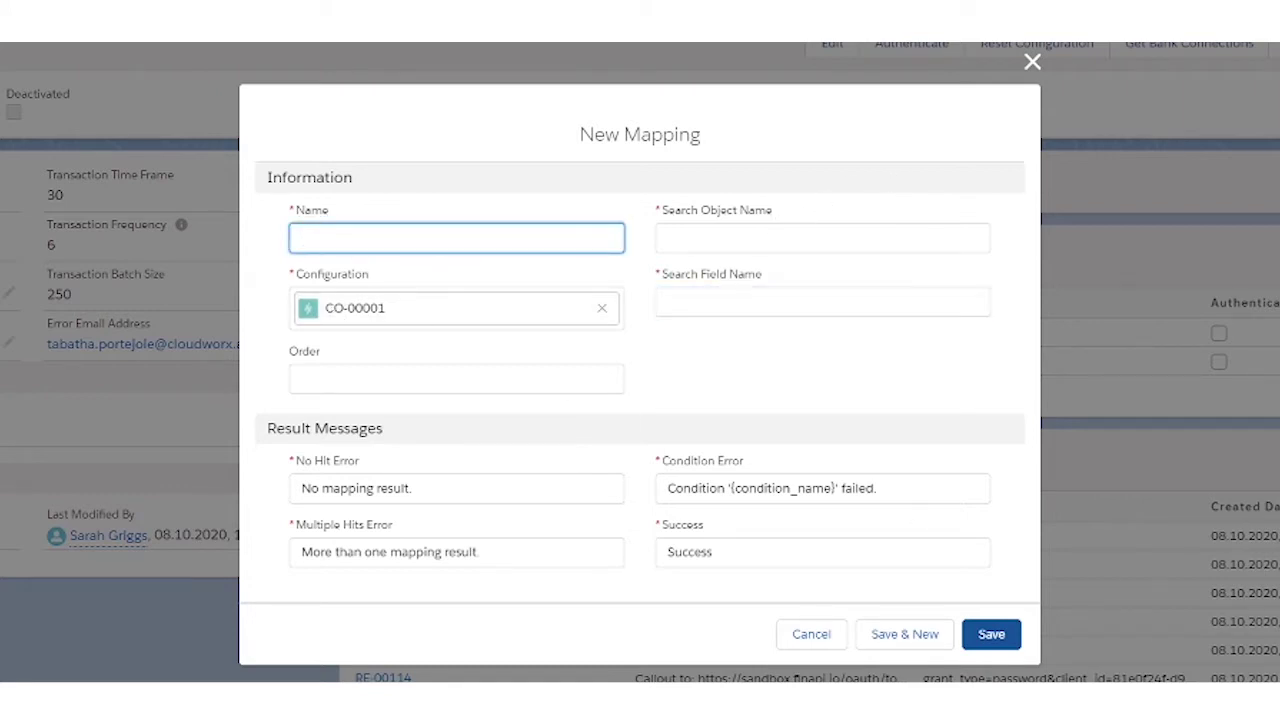
pyautogui.write('Map Opportunit')
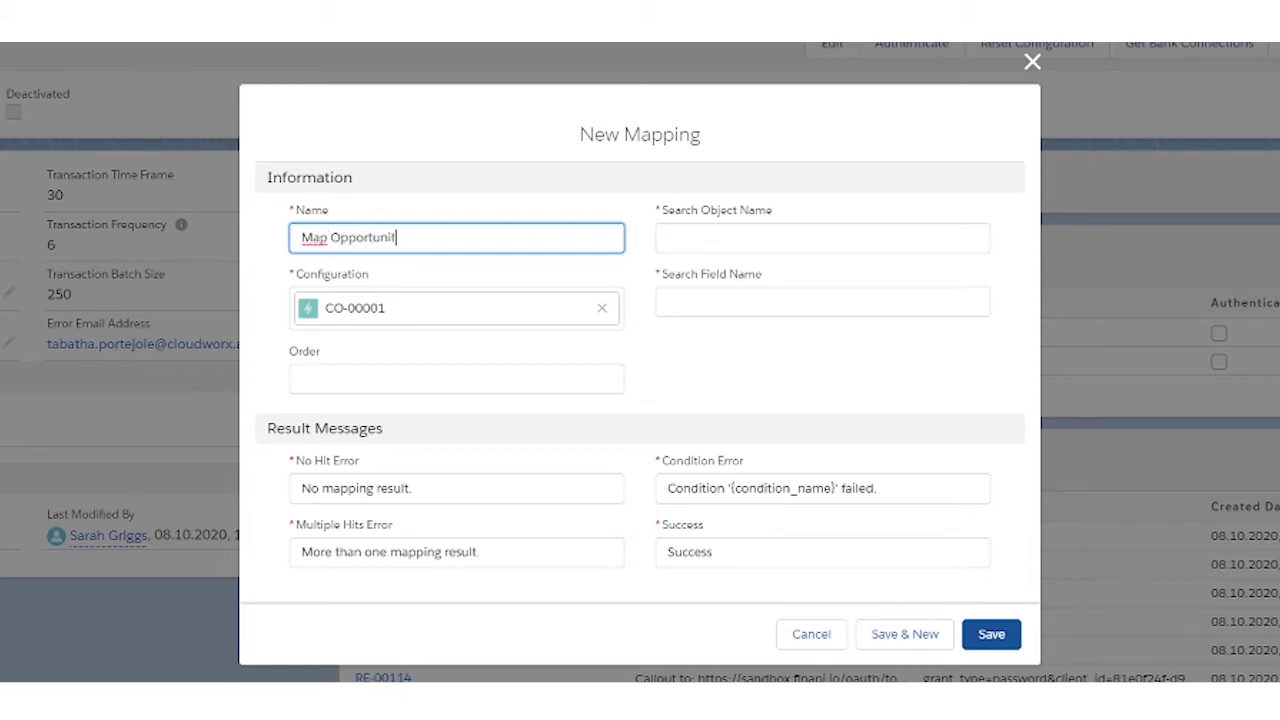
pyautogui.write('y N')
pyautogui.press('BackSpace')
pyautogui.press('BackSpace')
pyautogui.press('BackSpace')
pyautogui.write('ty Name')
pyautogui.click(317, 373)
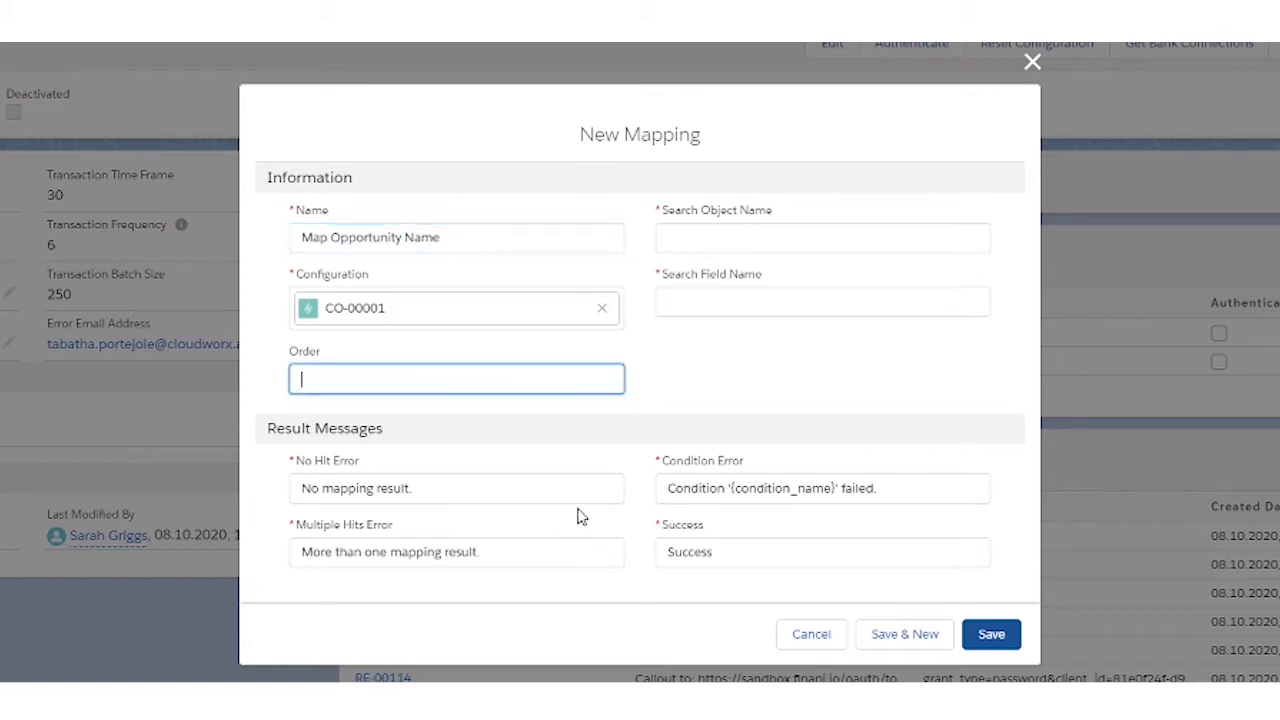
pyautogui.write('1')
# Set the mapping's search object name to Opportunity and its search field name to Name.
pyautogui.click(758, 236)
pyautogui.write('Opp')
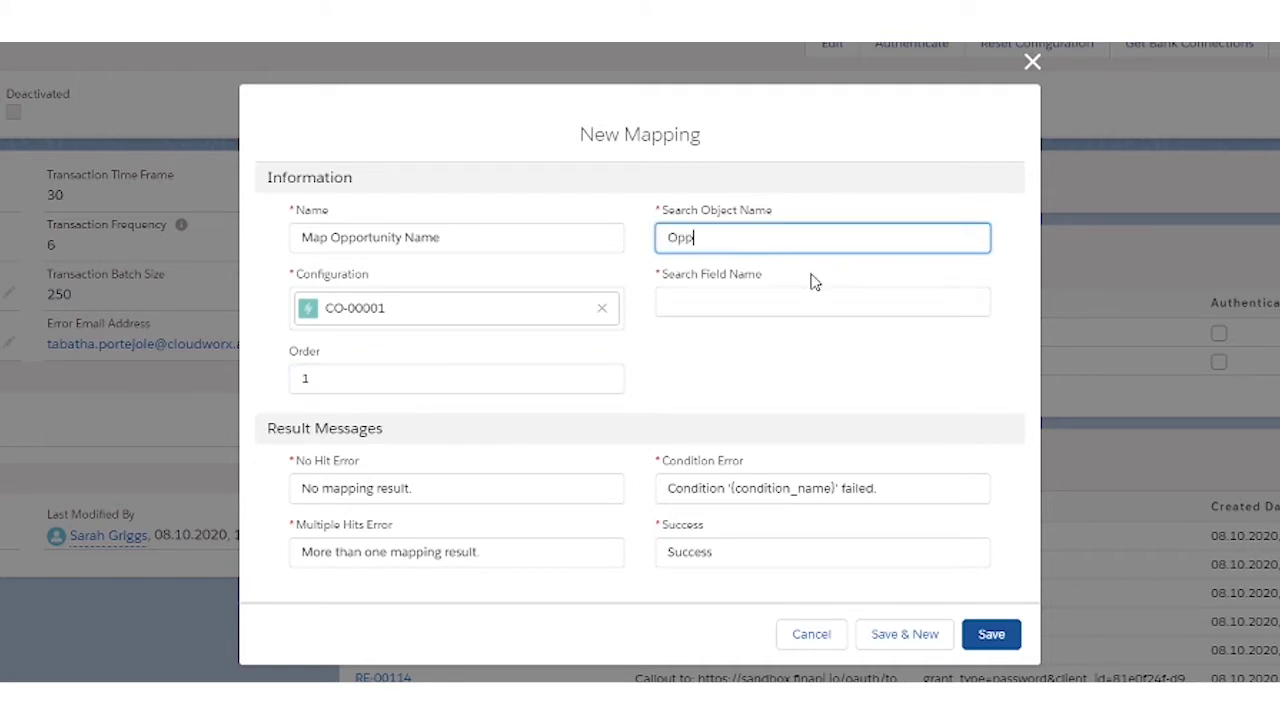
pyautogui.write('ortunity')
pyautogui.click(802, 306)
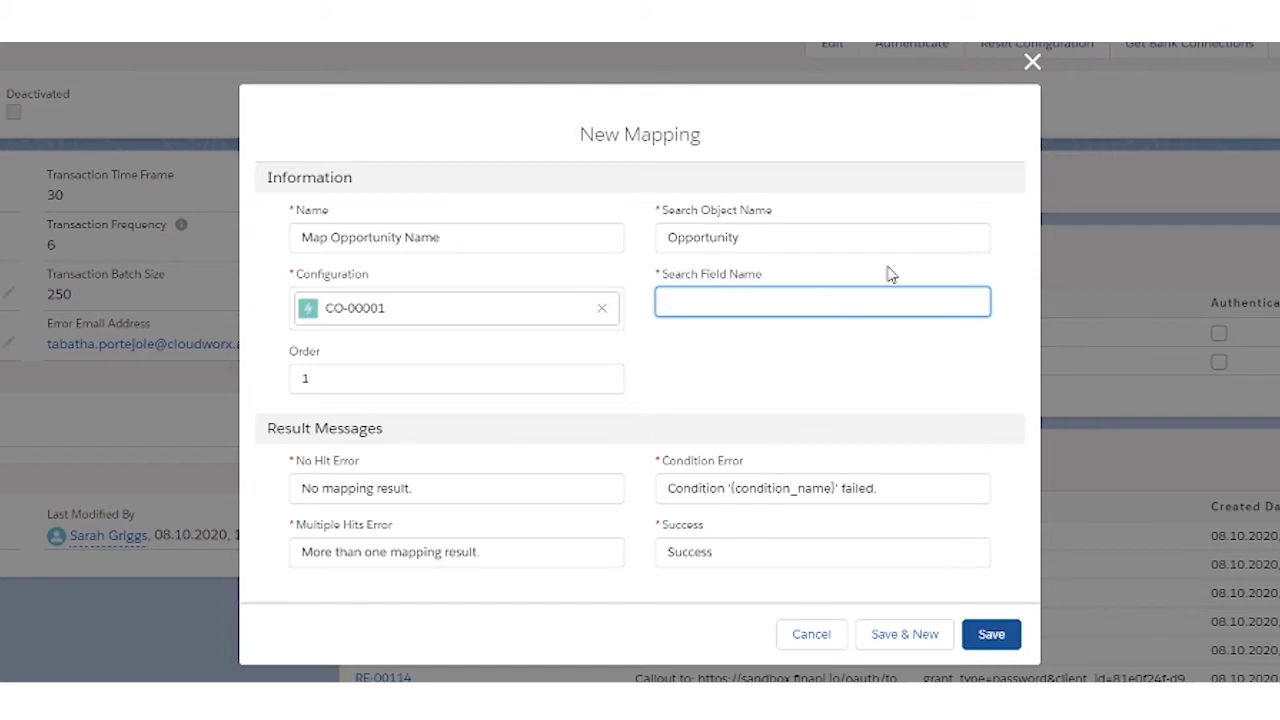
pyautogui.write('Name')
# Review the mapping's default result messages for no hit, multiple hits, condition error and success.
pyautogui.moveTo(489, 500); pyautogui.dragTo(277, 491)
pyautogui.click(518, 500)
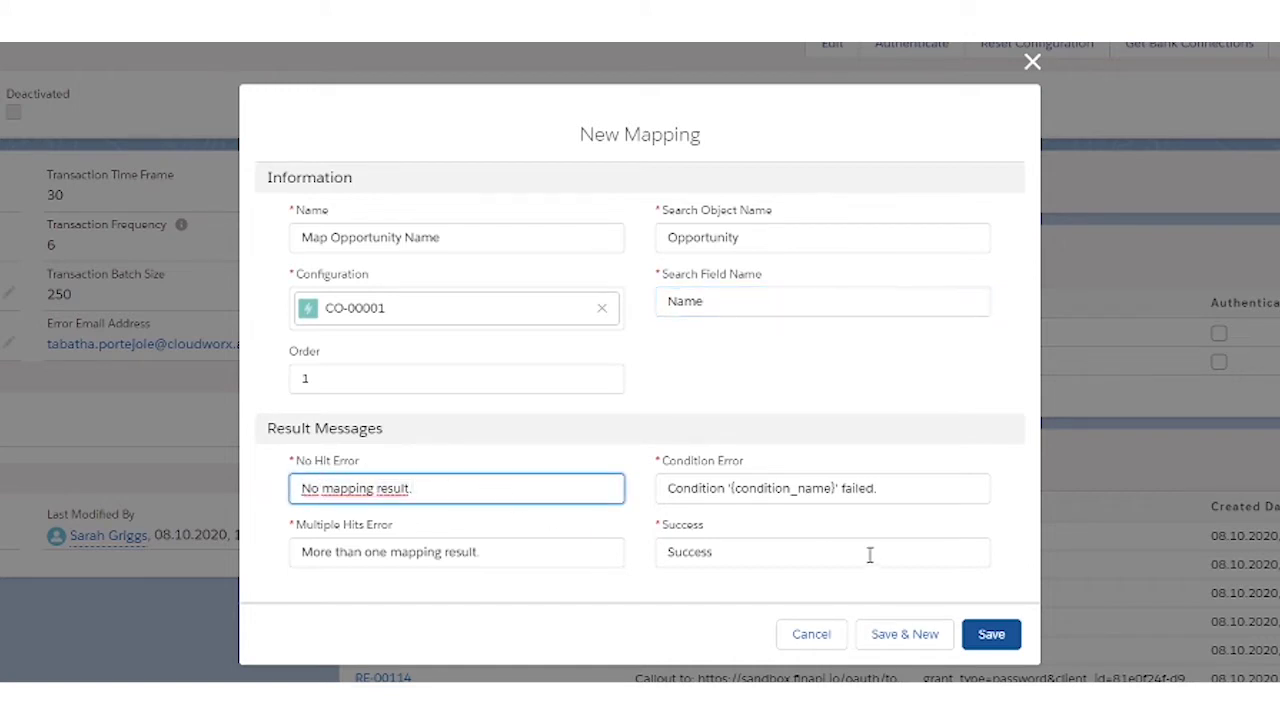
pyautogui.click(571, 560)
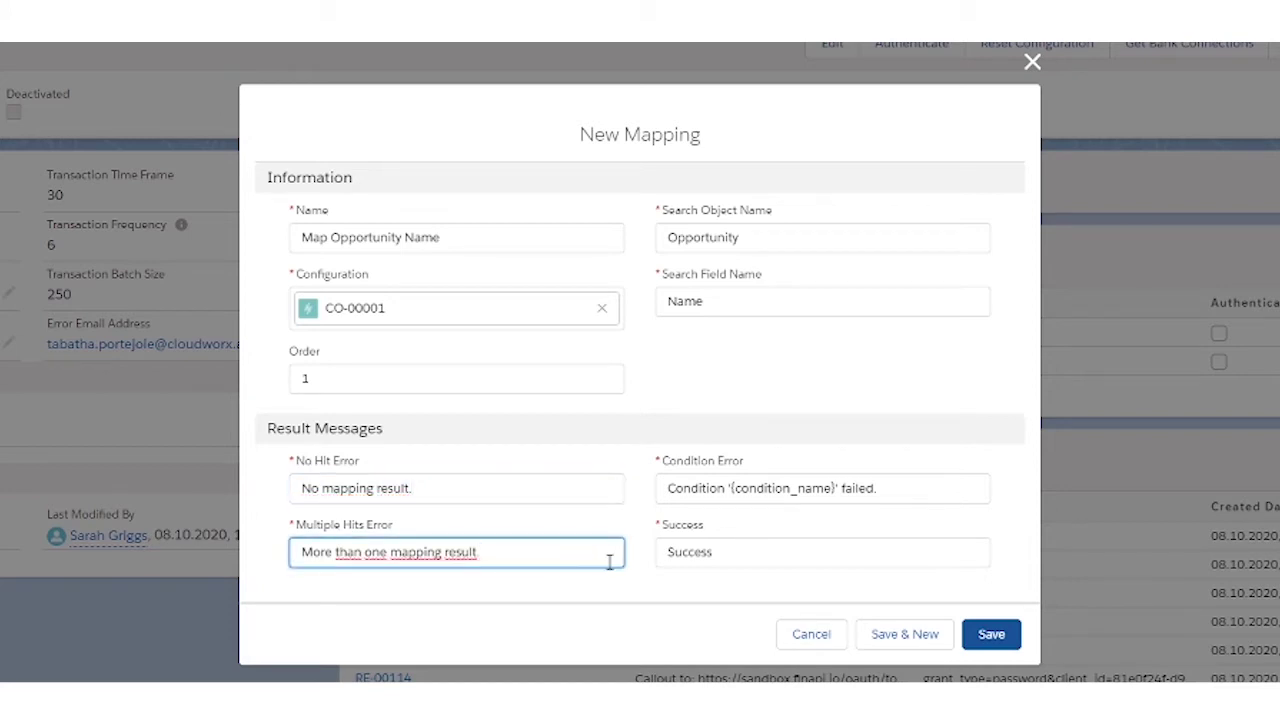
pyautogui.click(580, 582)
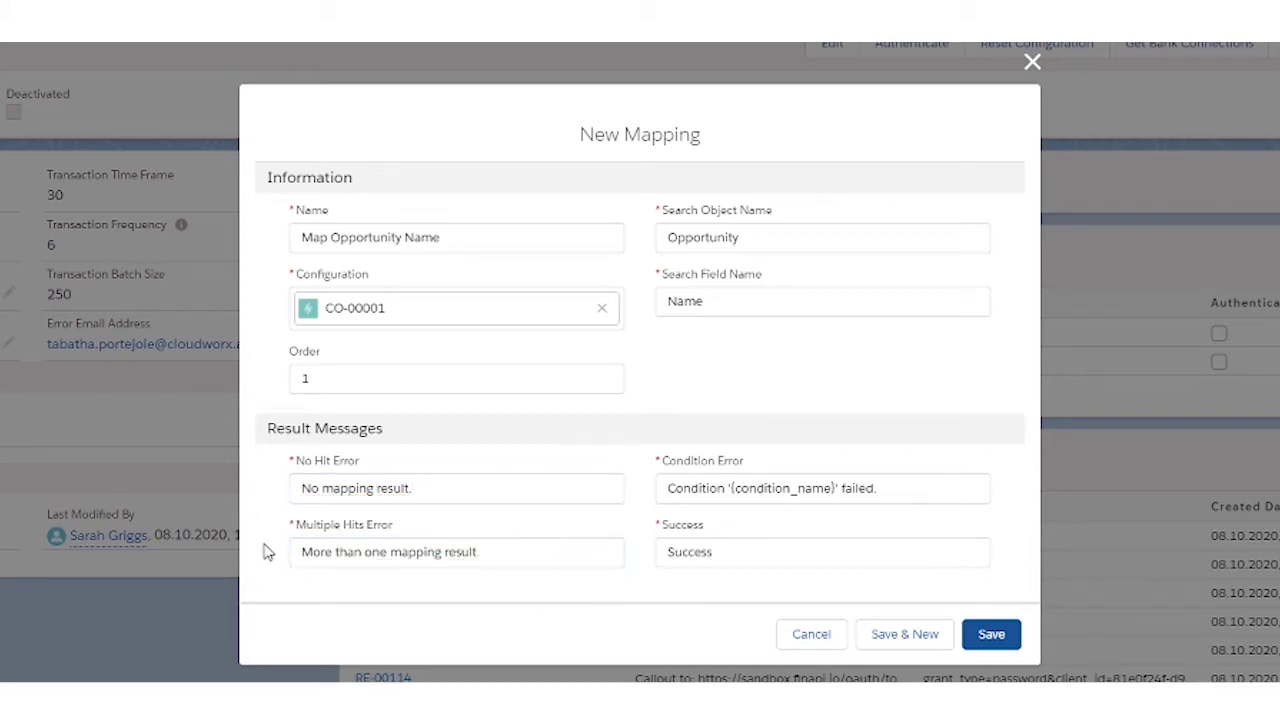
pyautogui.click(512, 552)
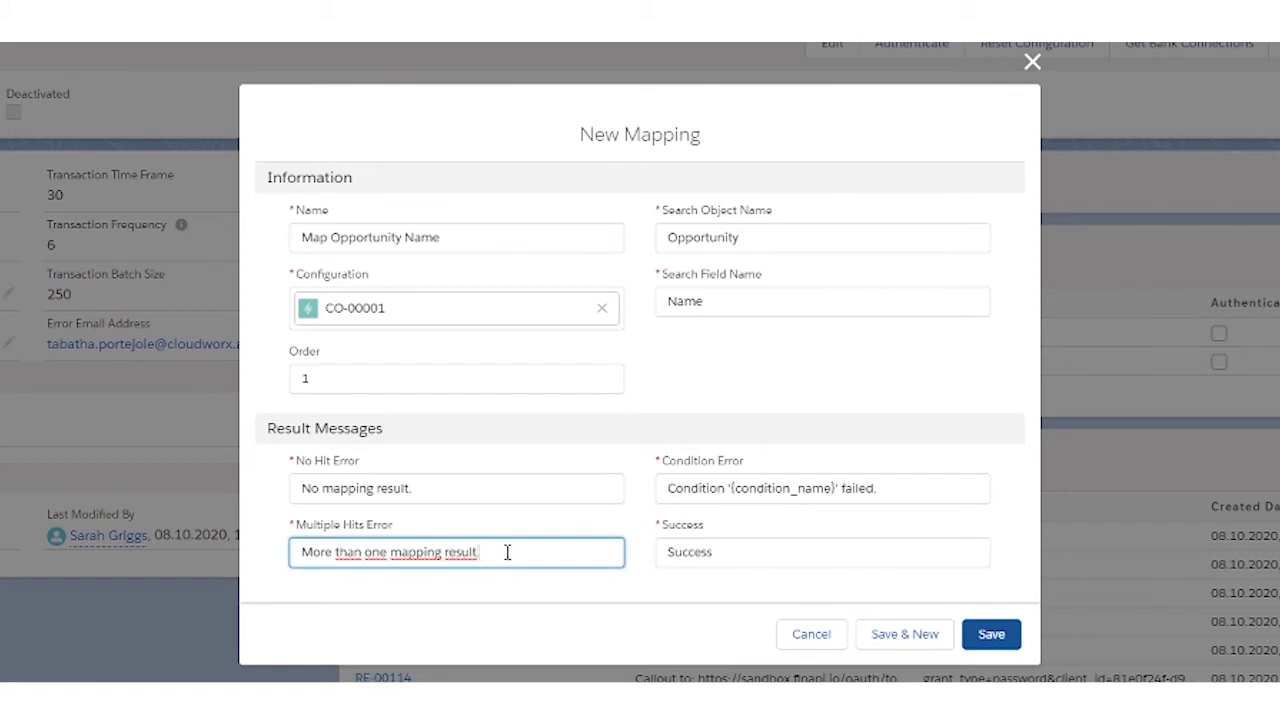
pyautogui.moveTo(507, 552); pyautogui.dragTo(257, 551)
pyautogui.click(543, 552)
pyautogui.click(752, 468)
pyautogui.click(924, 493)
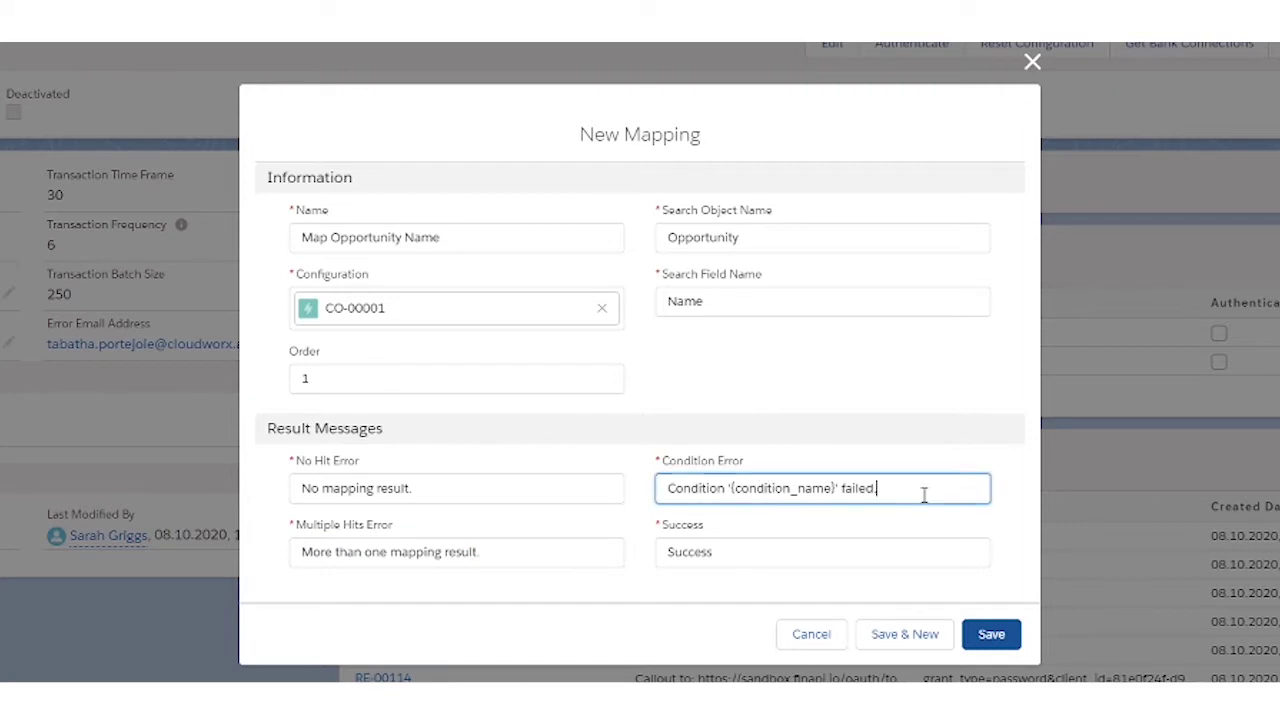
pyautogui.moveTo(924, 493); pyautogui.dragTo(651, 517)
pyautogui.click(903, 503)
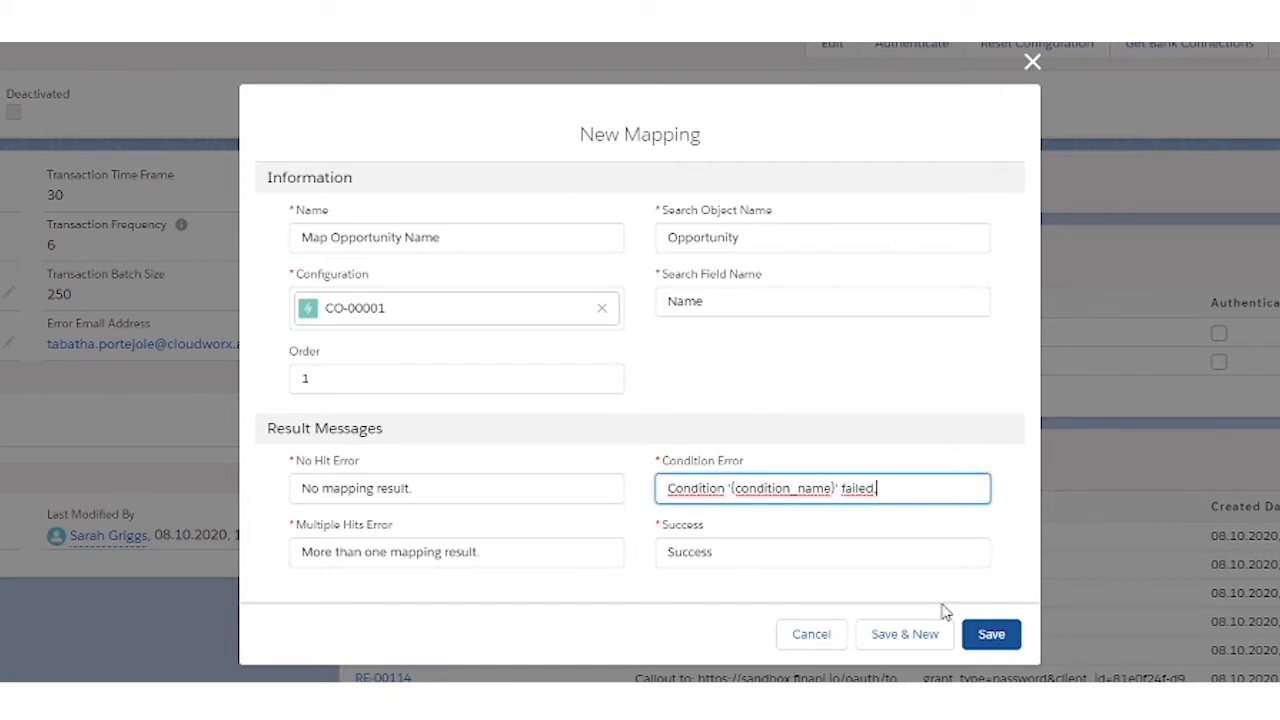
pyautogui.click(692, 550)
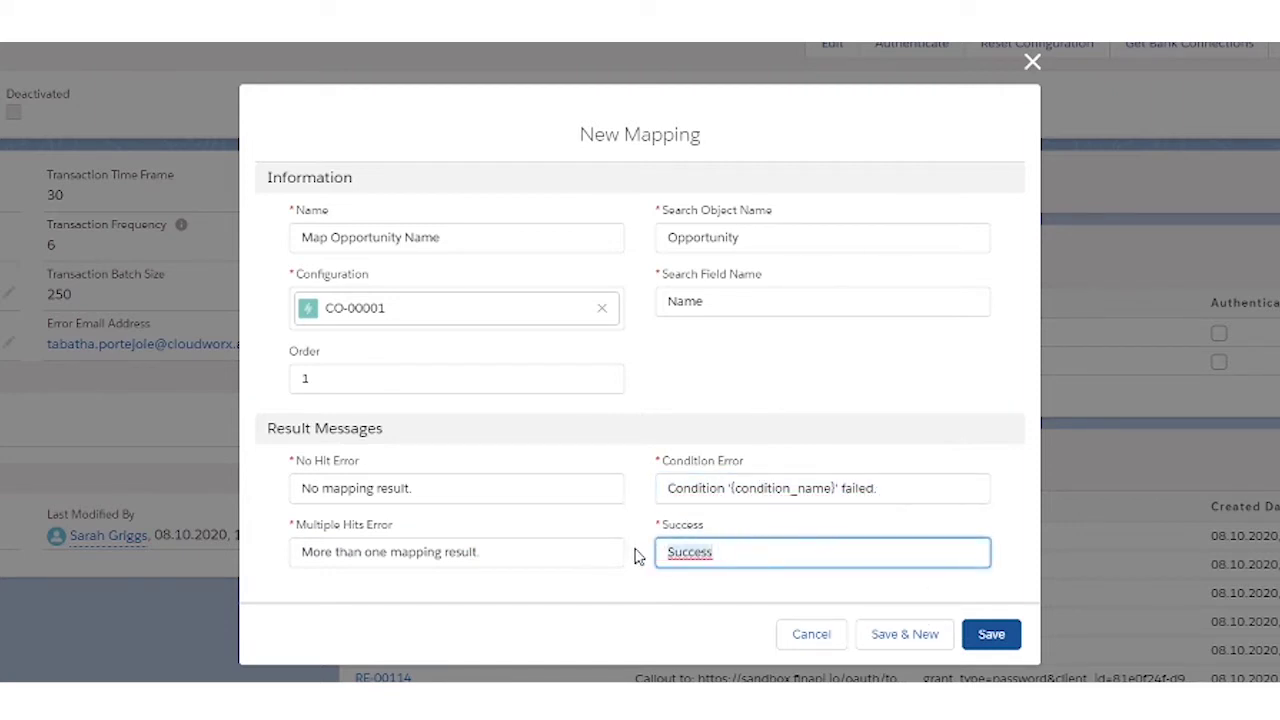
# Save the new mapping and open the Map Opportunity Name record from the configuration's mappings.
pyautogui.click(991, 634)
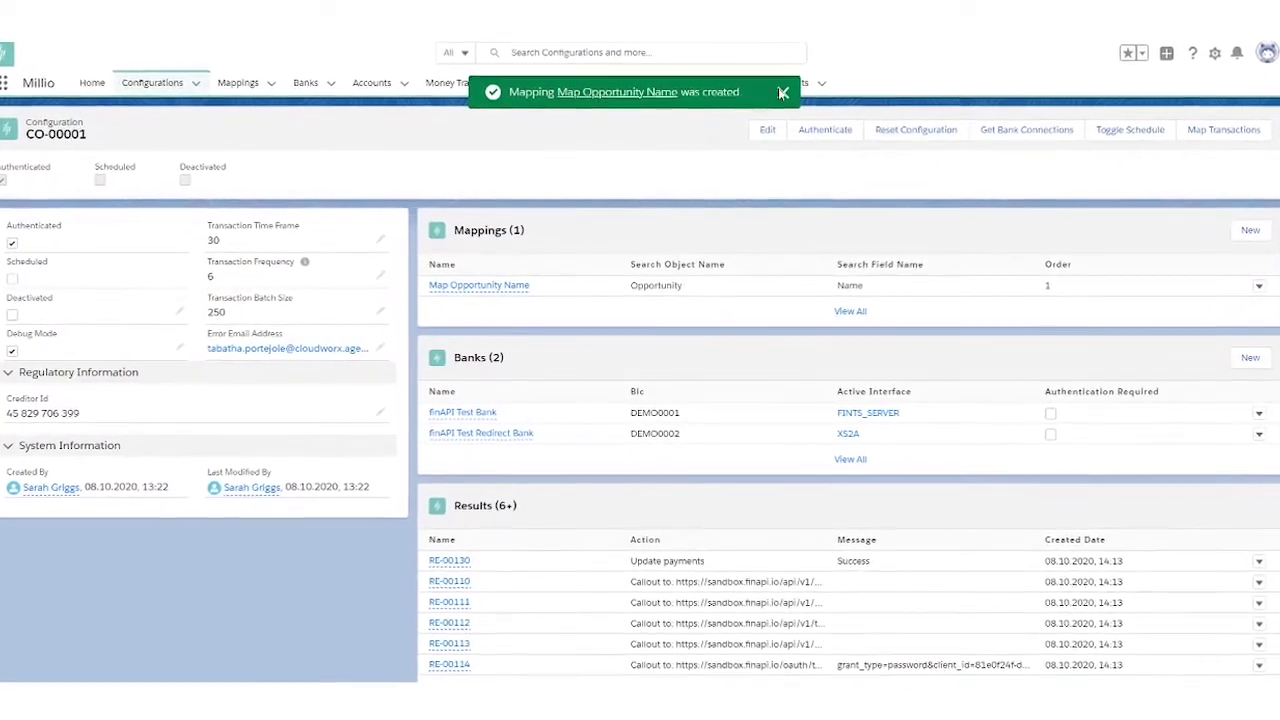
pyautogui.click(783, 92)
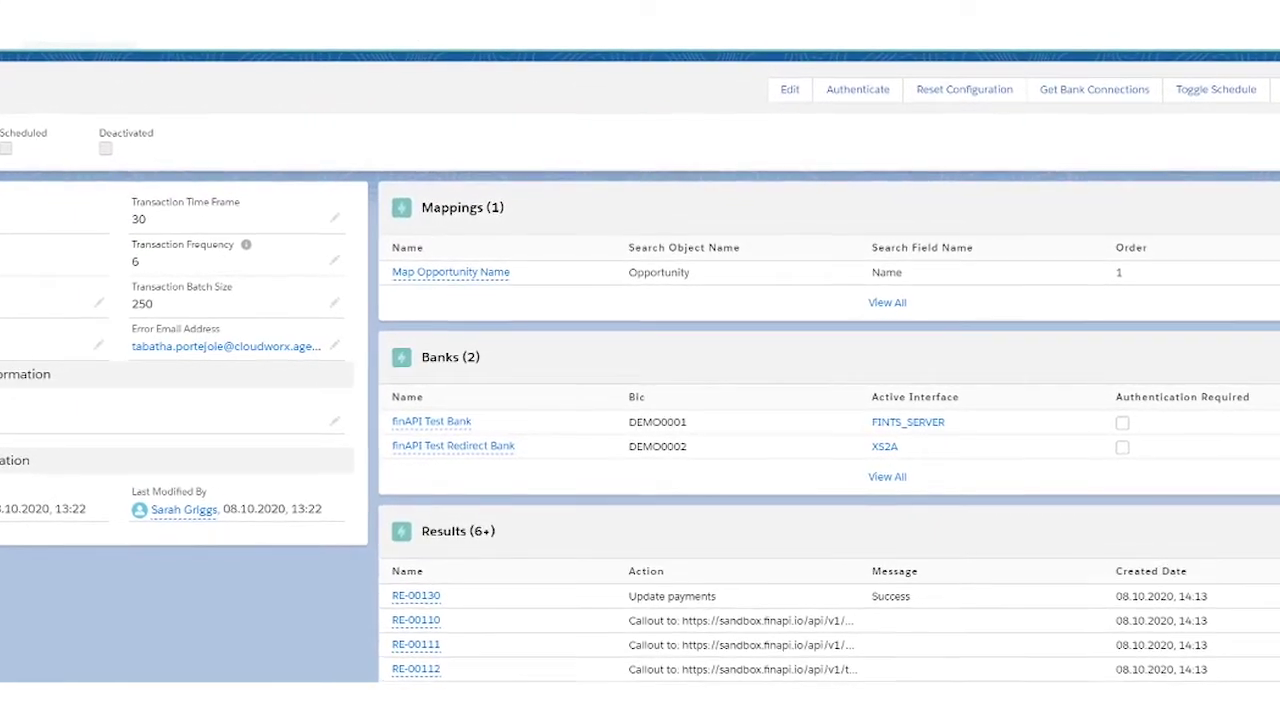
pyautogui.moveTo(452, 272)
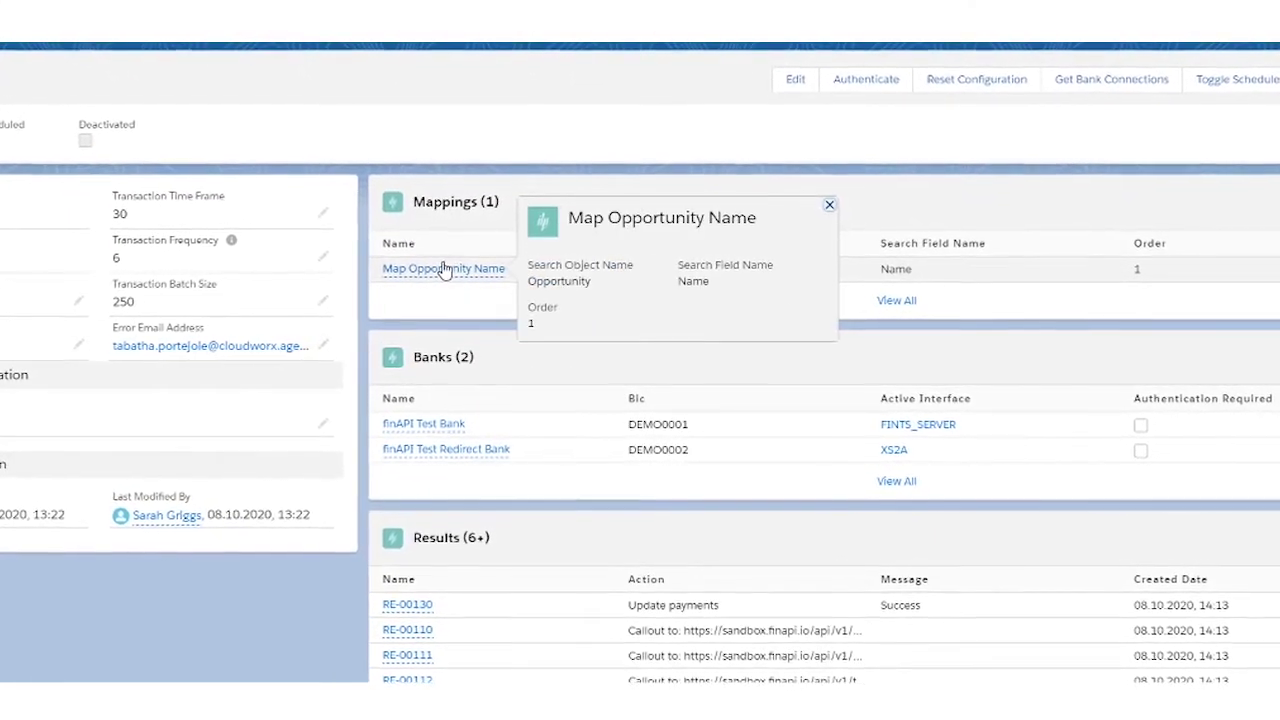
pyautogui.click(443, 269)
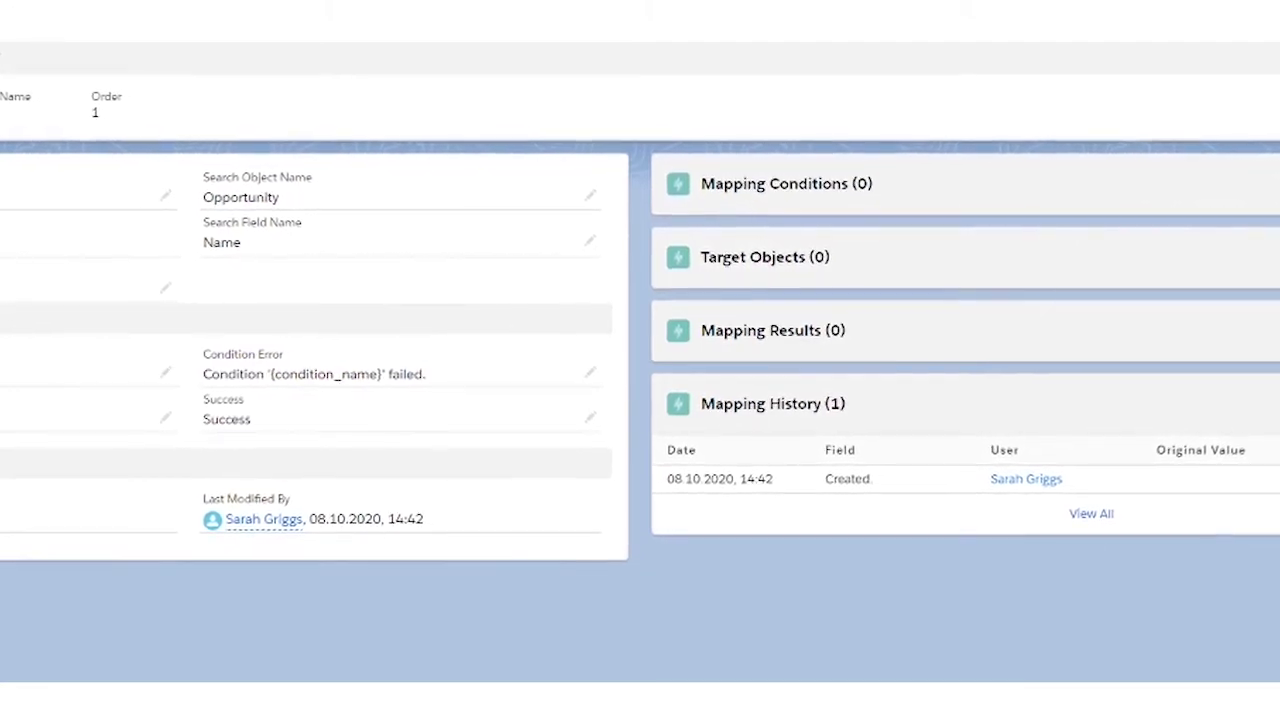
# Start a mapping condition named Match Amount with Amount as its field name.
pyautogui.click(1279, 184)
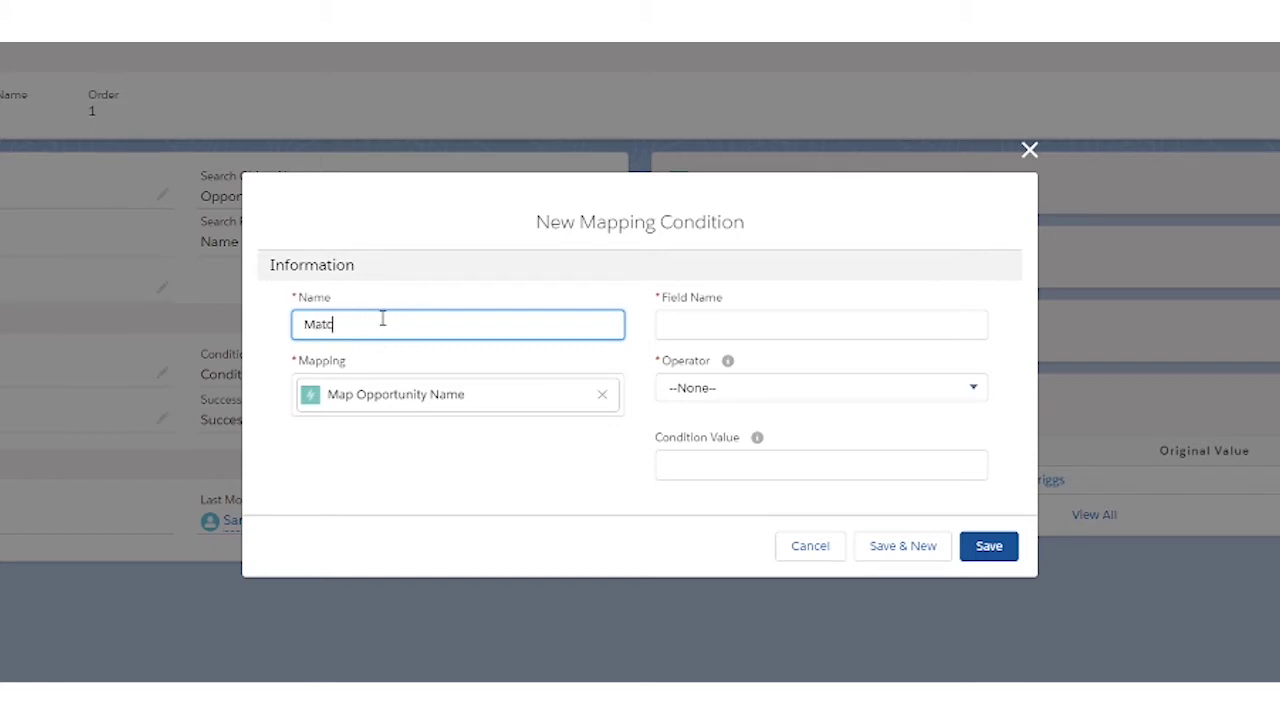
pyautogui.click(418, 368)
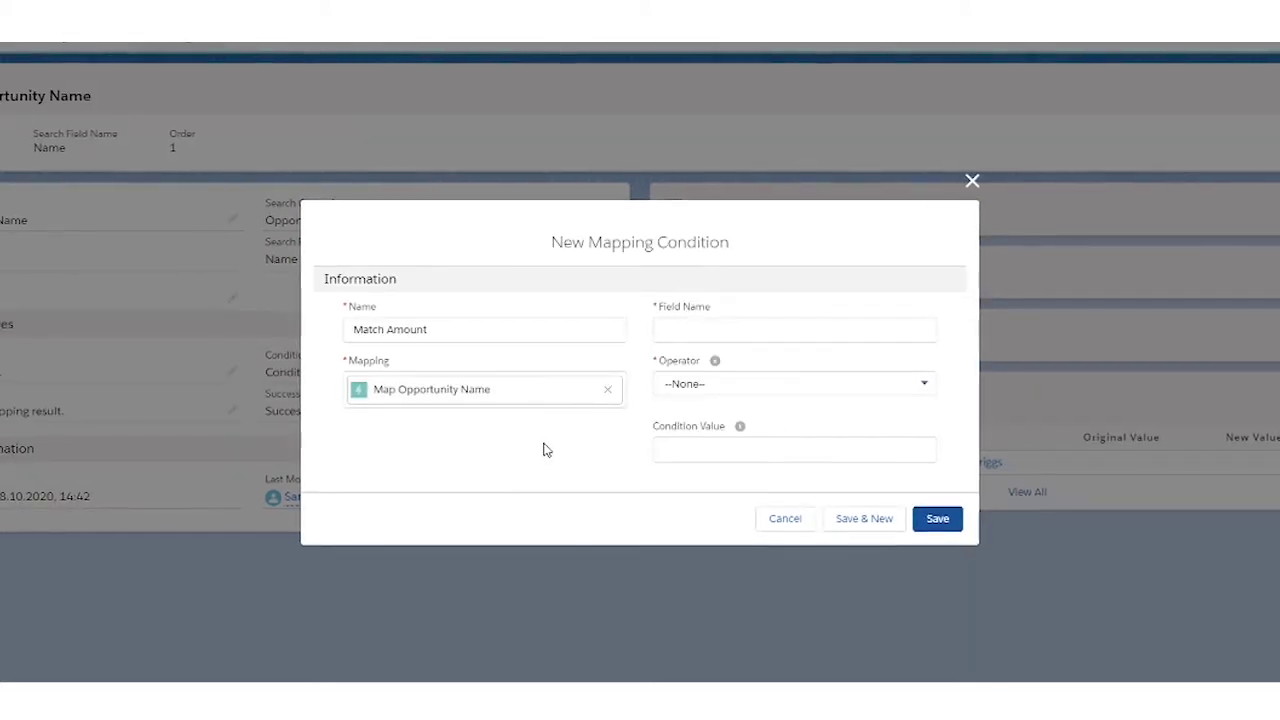
pyautogui.click(700, 333)
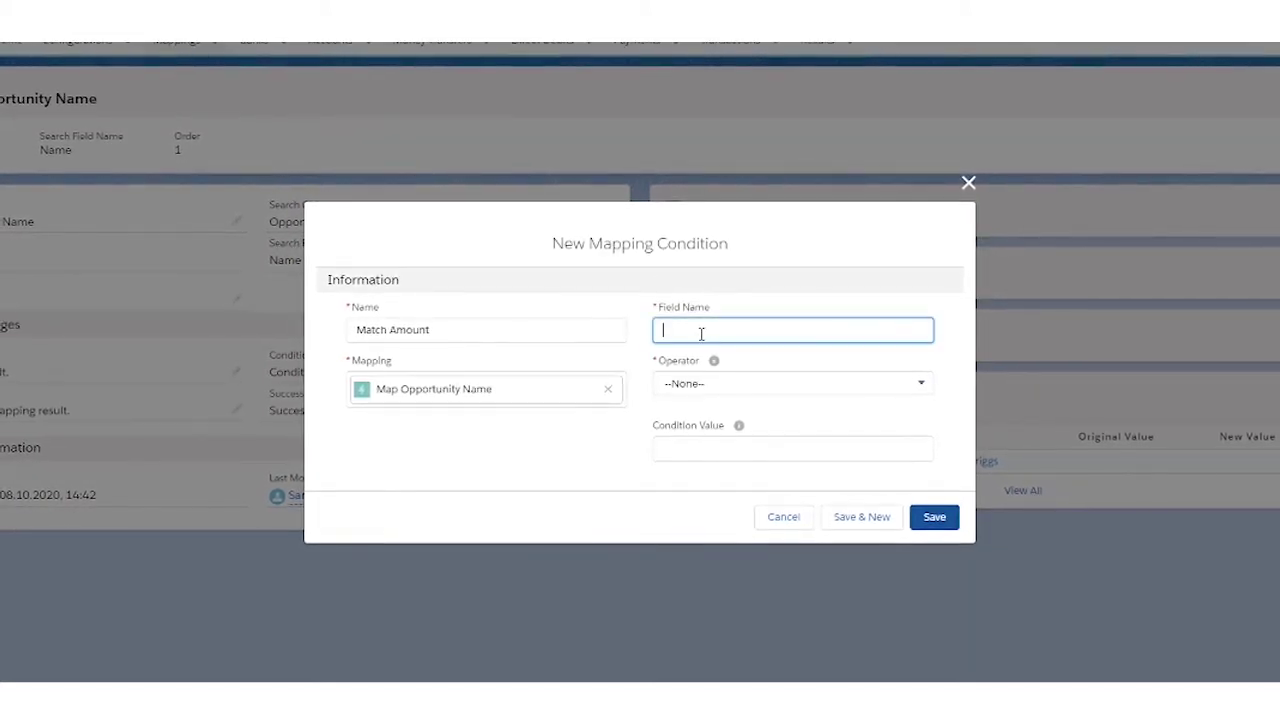
pyautogui.write('Amount')
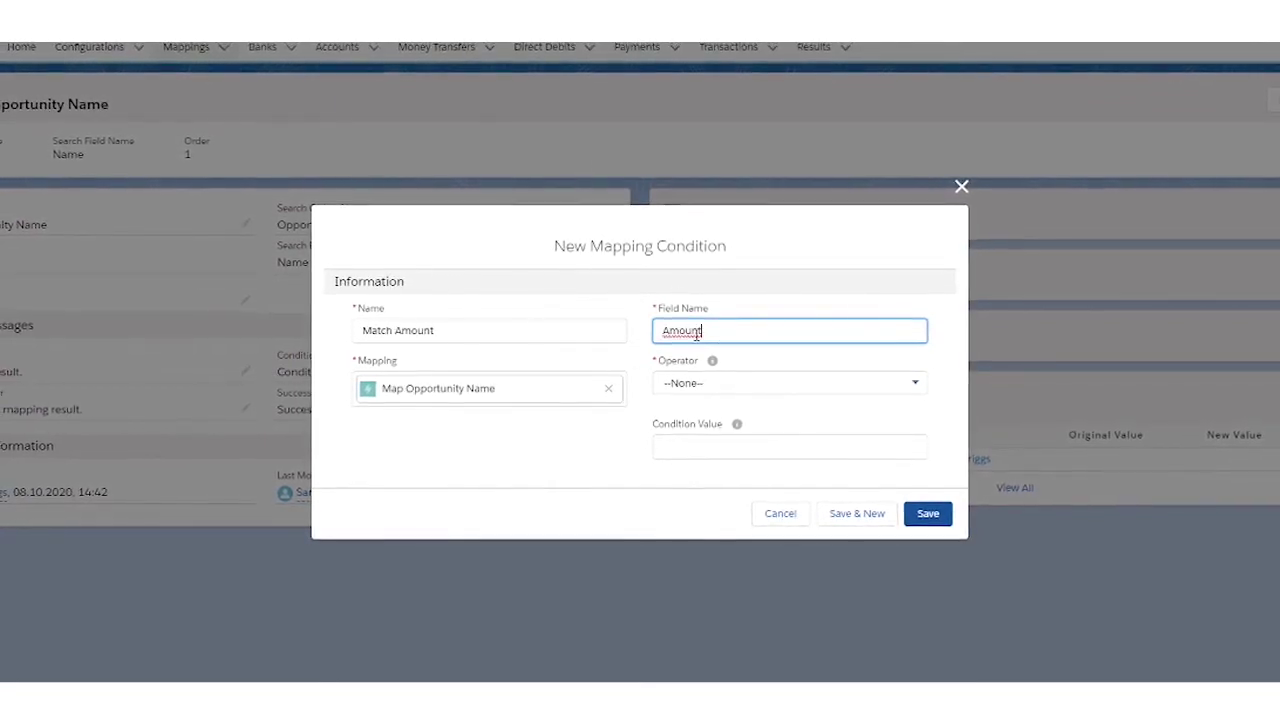
# Set the condition's operator to = and its condition value to {amount}, and save the condition.
pyautogui.click(797, 318)
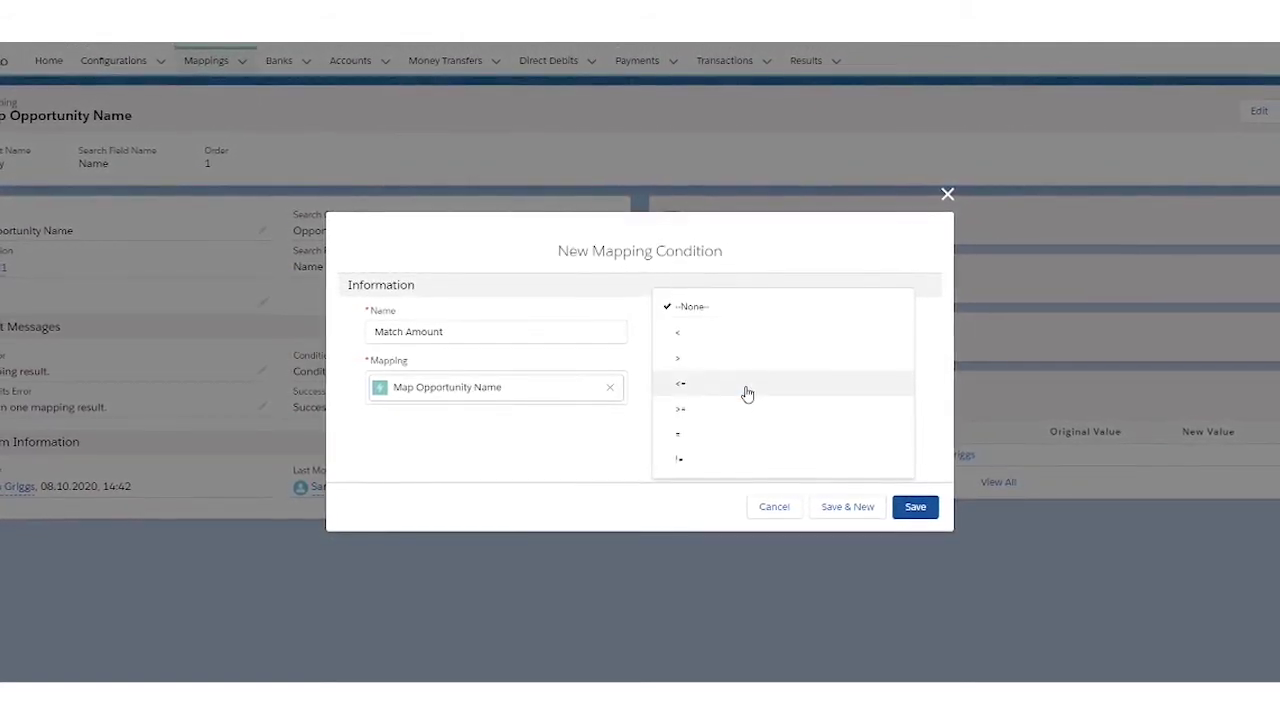
pyautogui.click(703, 432)
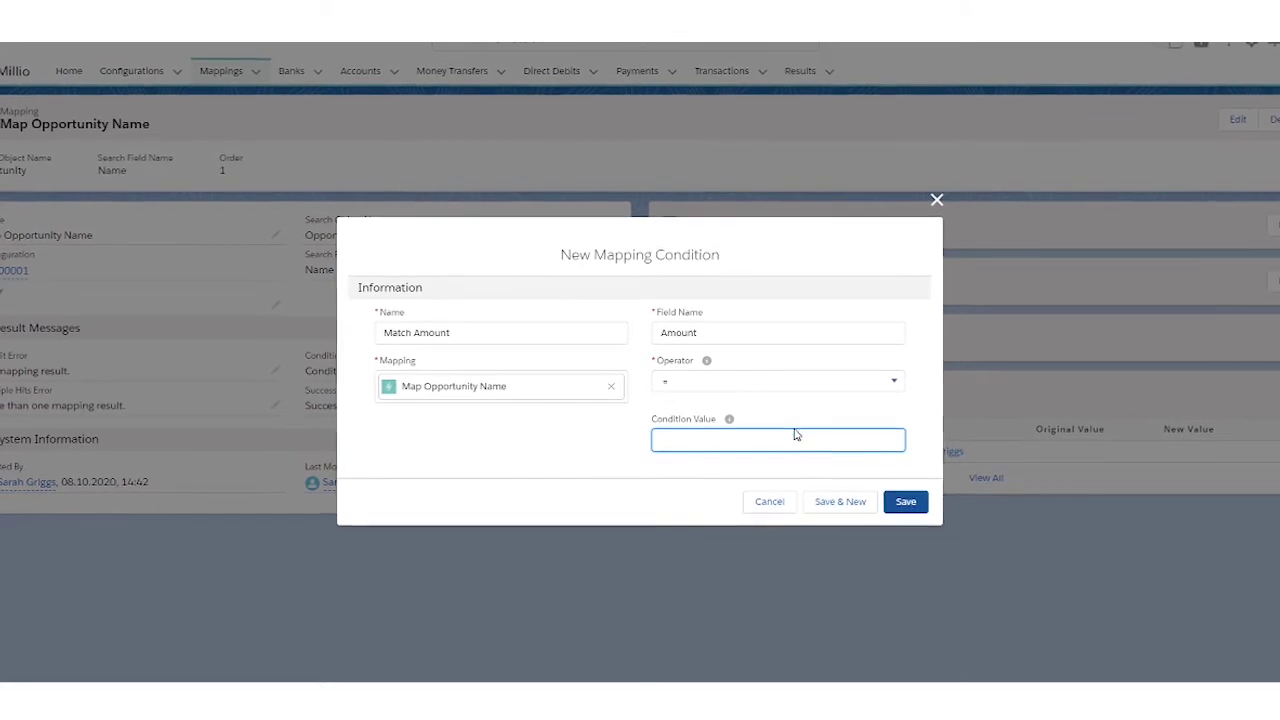
pyautogui.moveTo(729, 419)
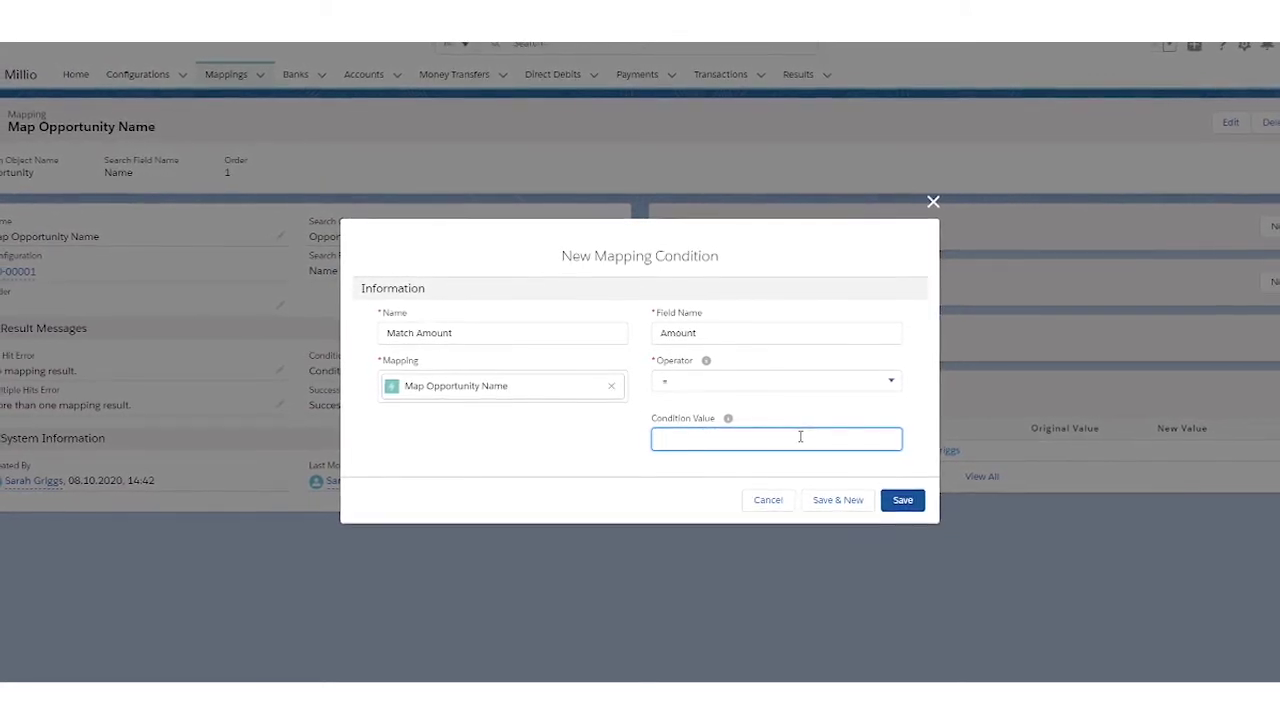
pyautogui.write('(')
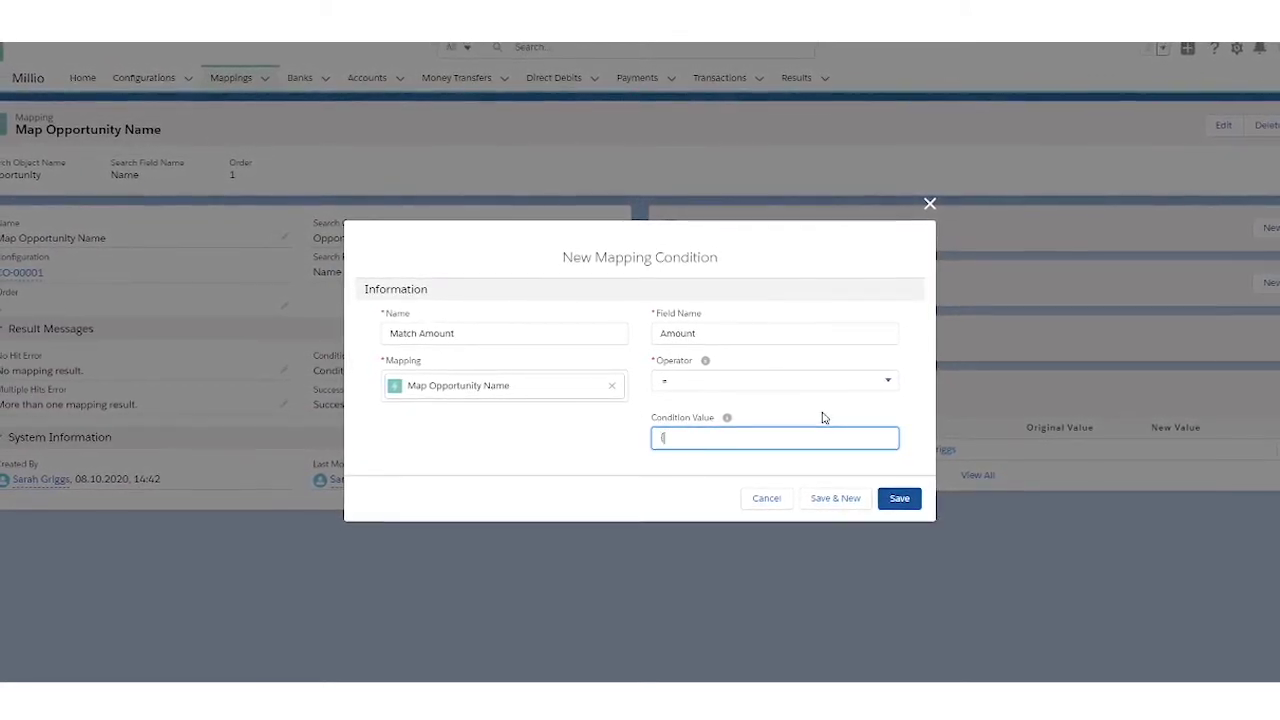
pyautogui.write('amount)')
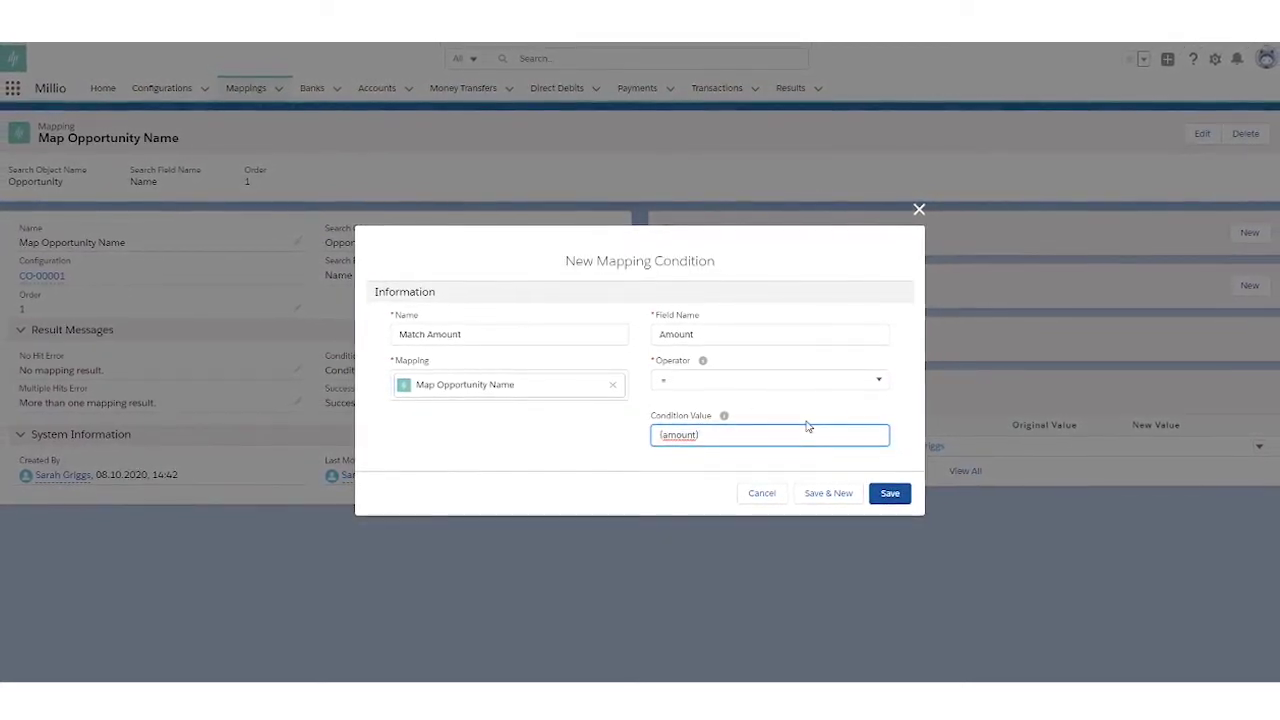
pyautogui.click(889, 492)
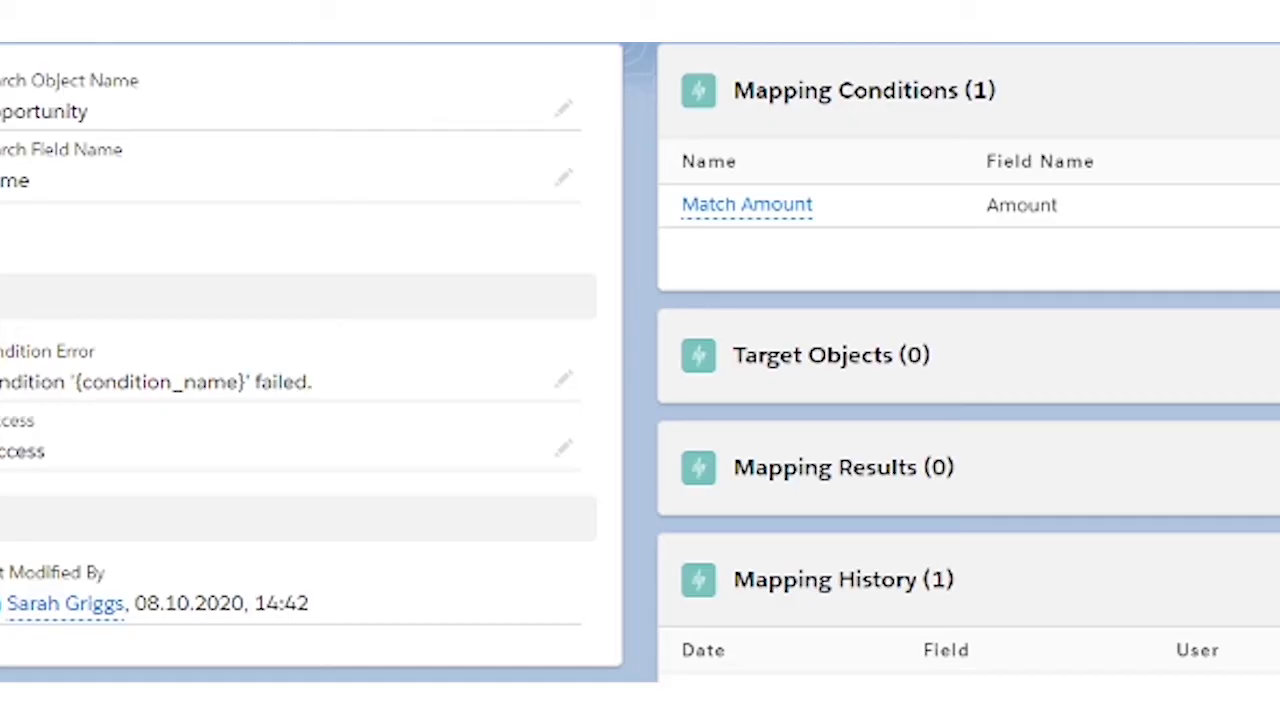
# Add a target object named Task to the mapping, save it and open its record.
pyautogui.click(1239, 358)
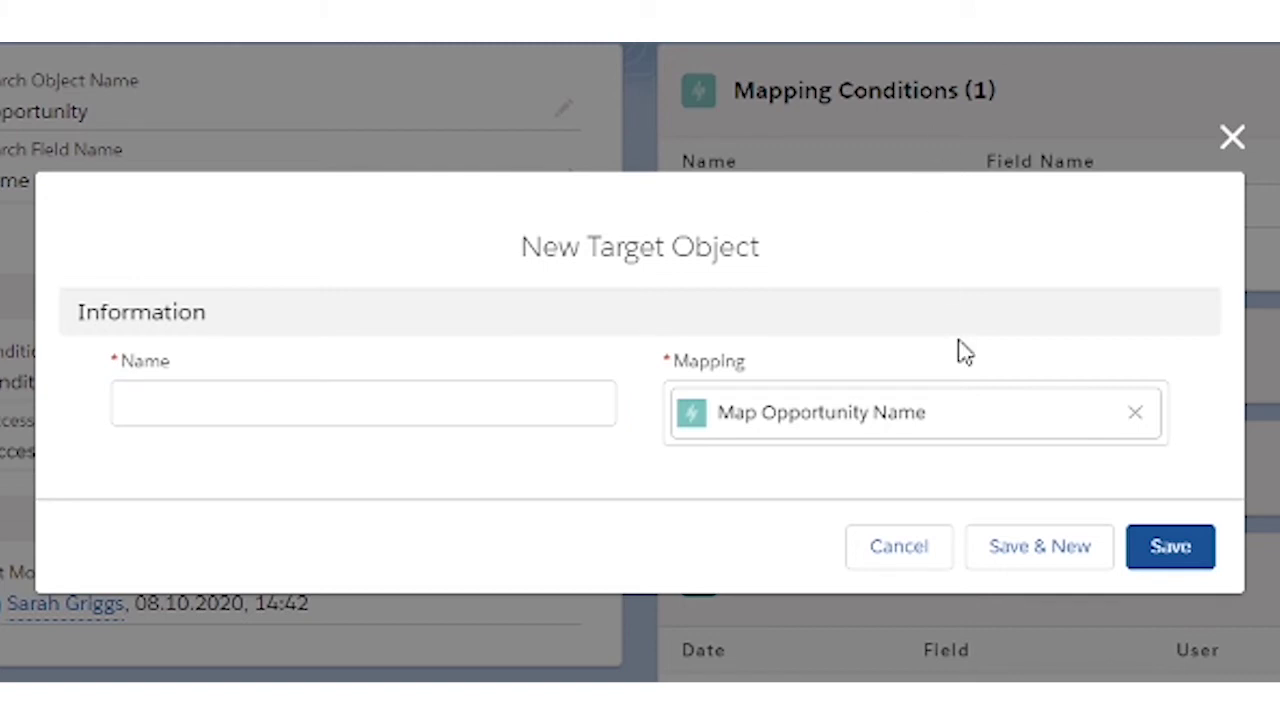
pyautogui.click(447, 401)
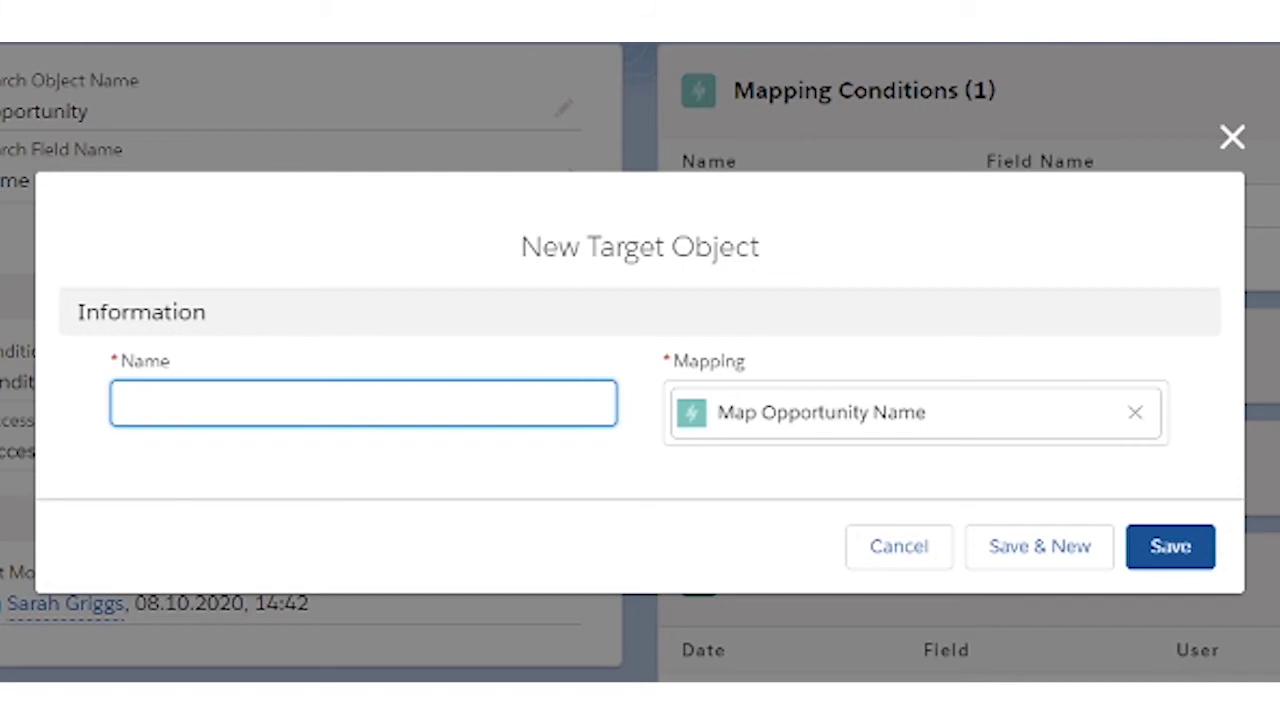
pyautogui.write('Task')
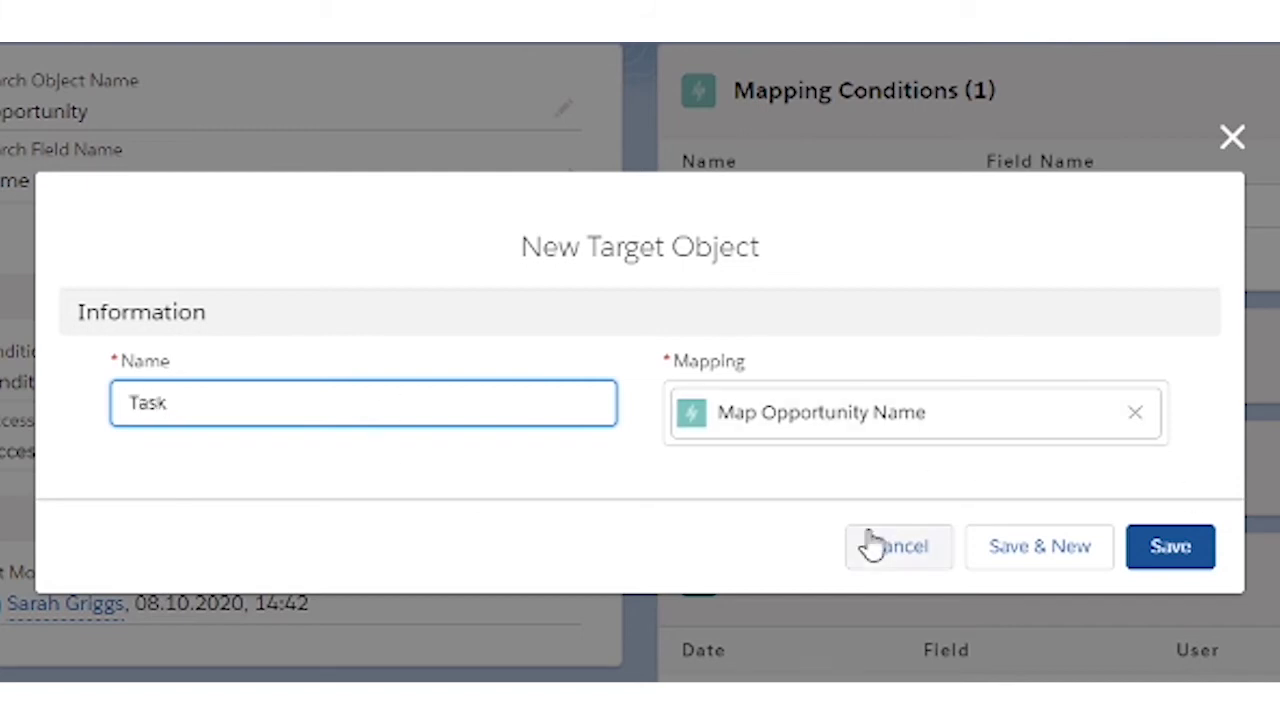
pyautogui.click(1166, 560)
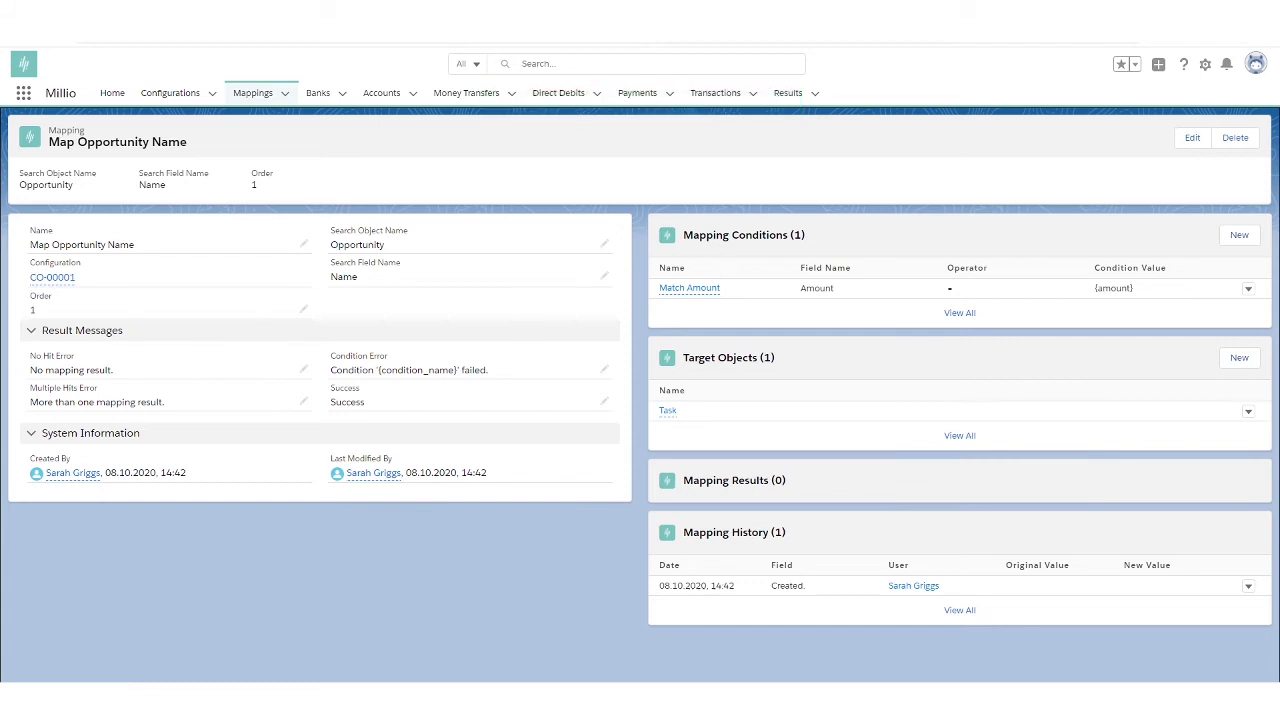
pyautogui.click(740, 358)
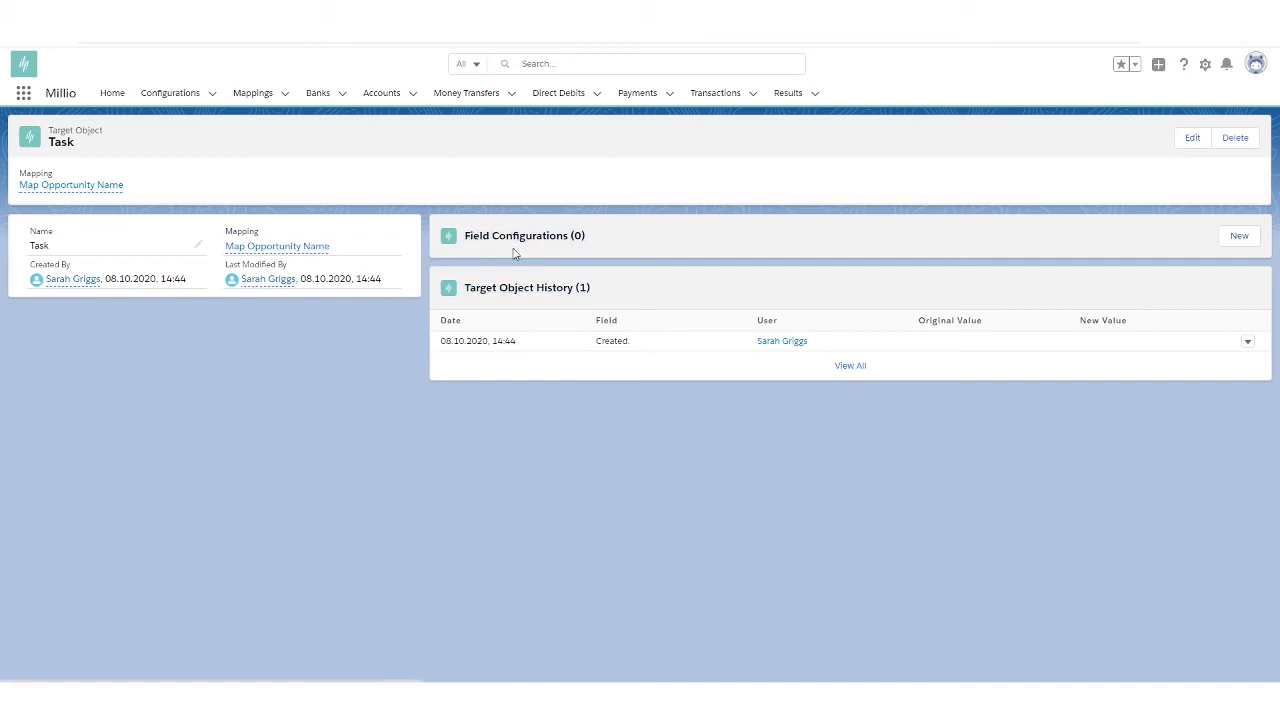
# Start a field configuration named Set WhatId for the Task target object, with Search Object as its source object type.
pyautogui.click(1242, 238)
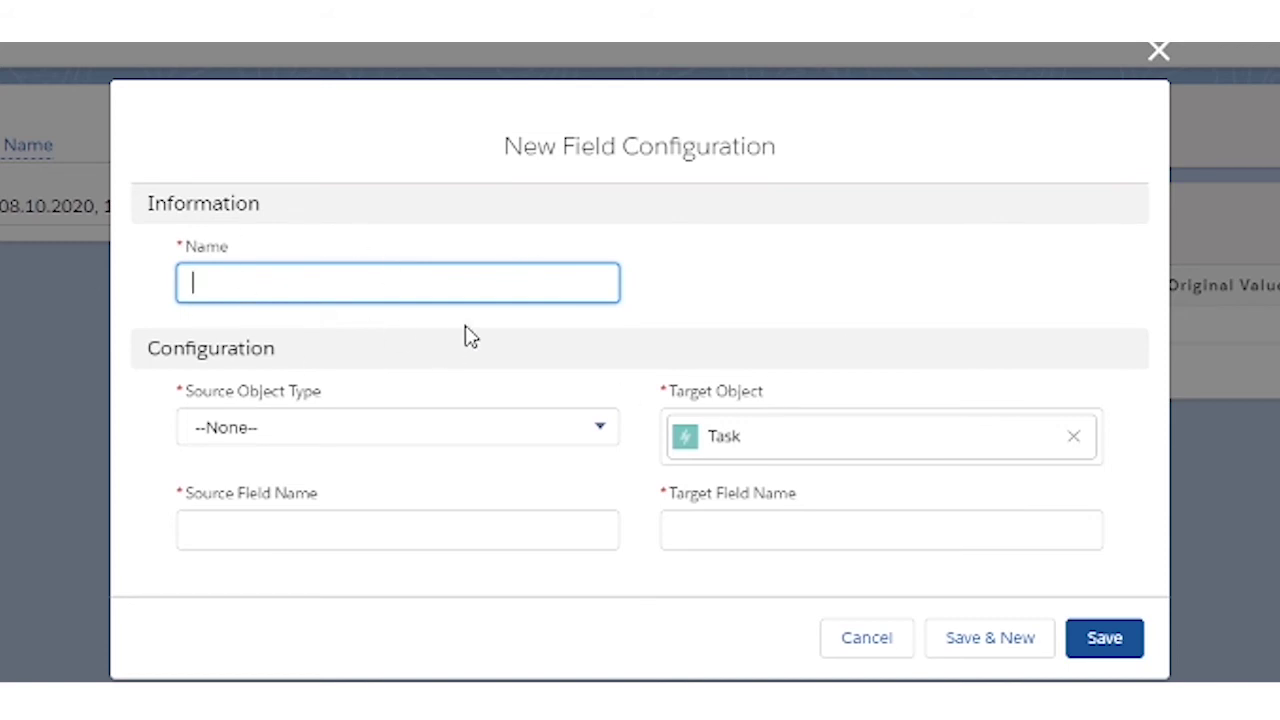
pyautogui.write('Set WhatId')
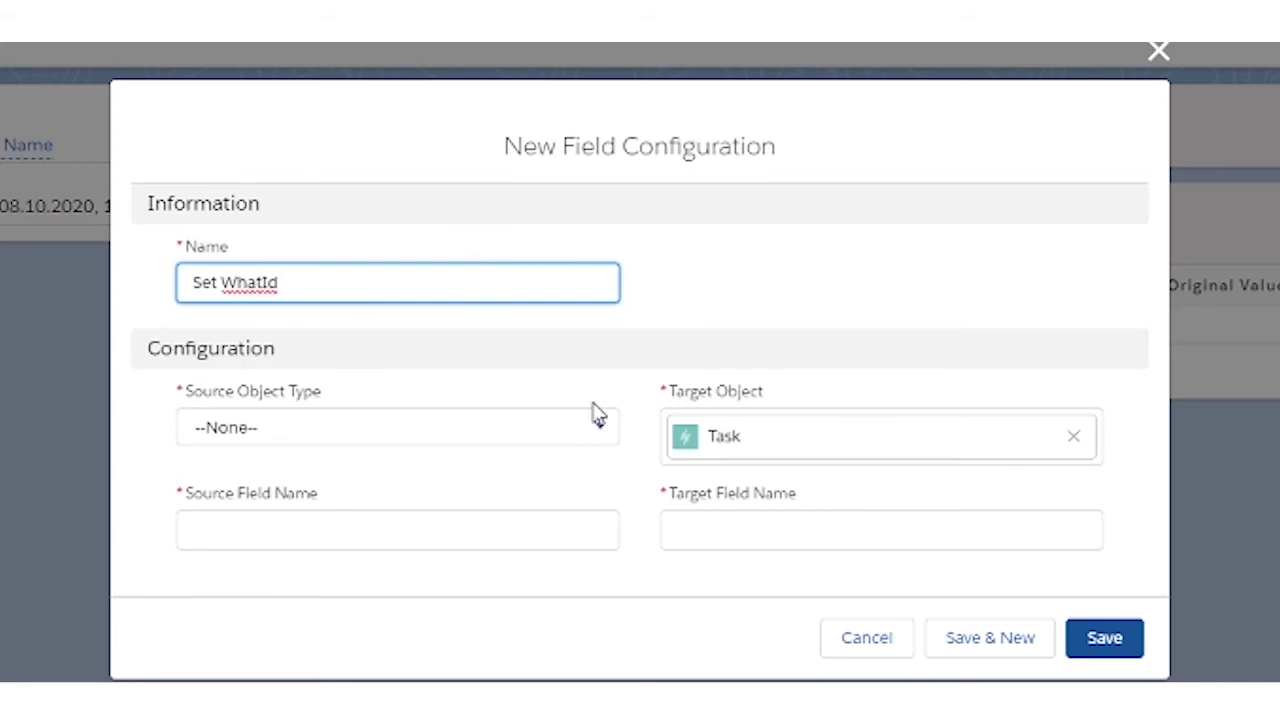
pyautogui.click(327, 436)
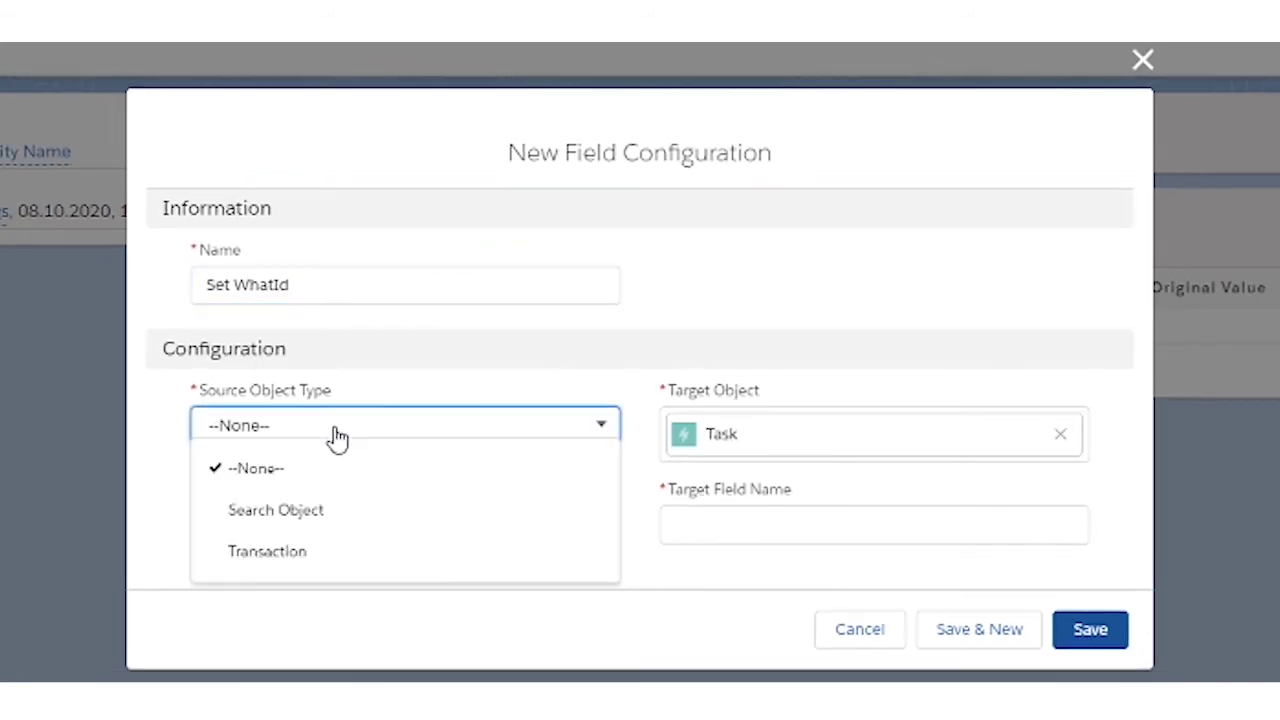
pyautogui.click(329, 510)
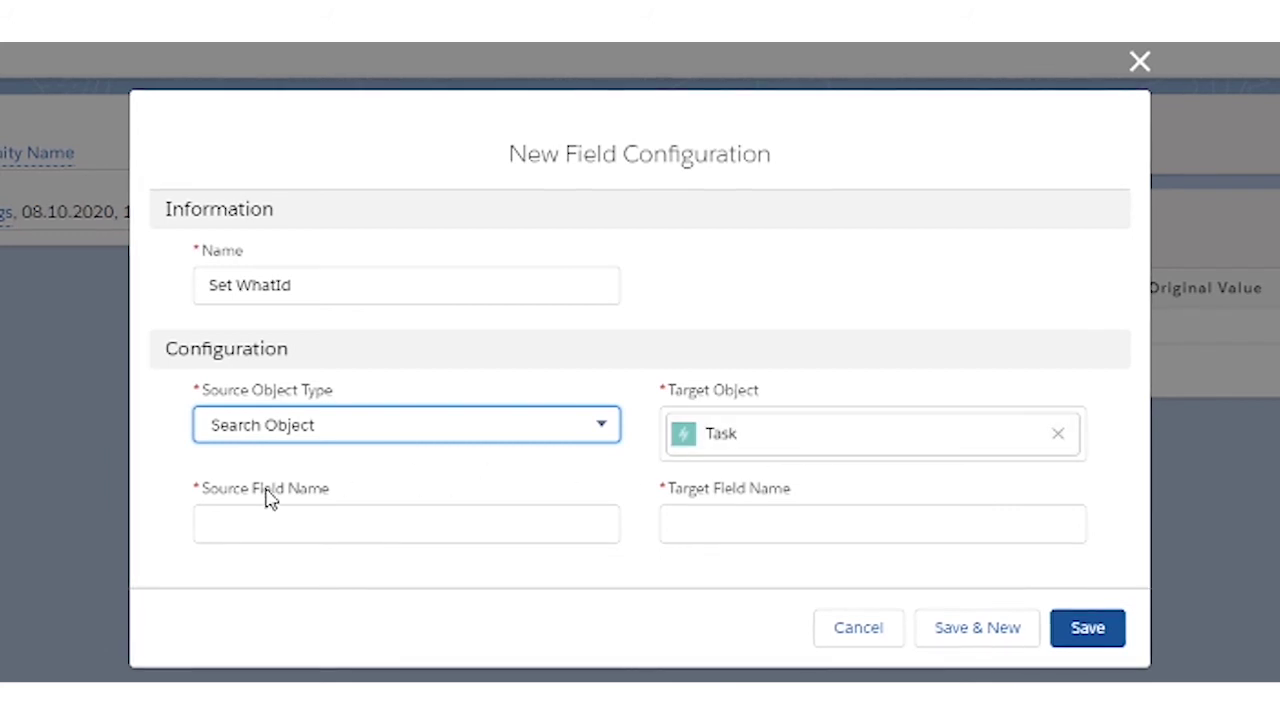
# Set the field configuration's source field name to Id and target field name to WhatId, and save it.
pyautogui.click(291, 519)
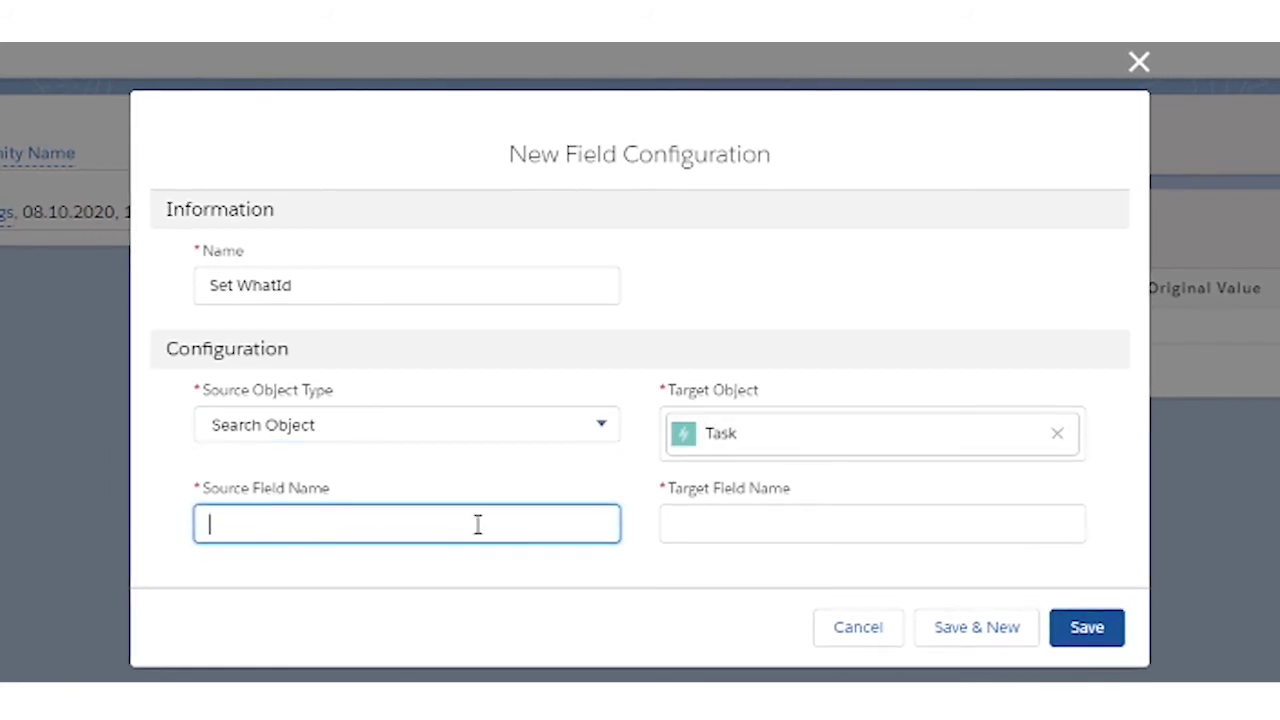
pyautogui.write('Id')
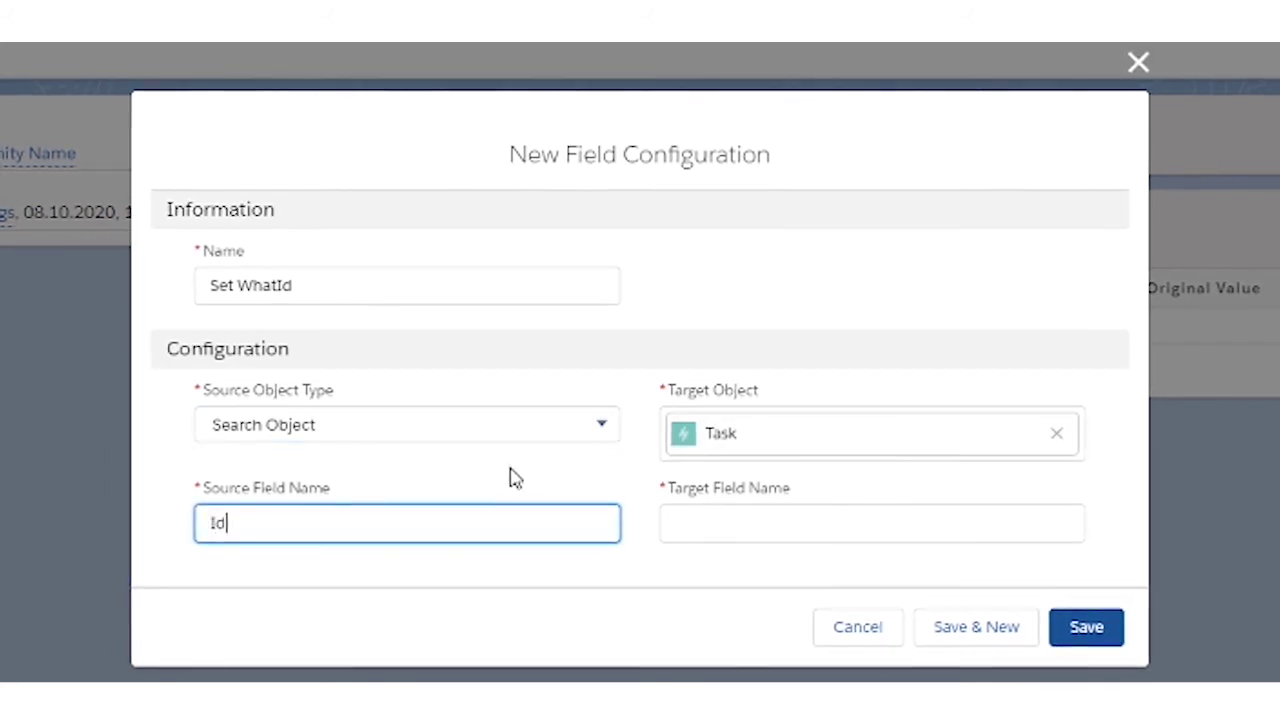
pyautogui.click(740, 523)
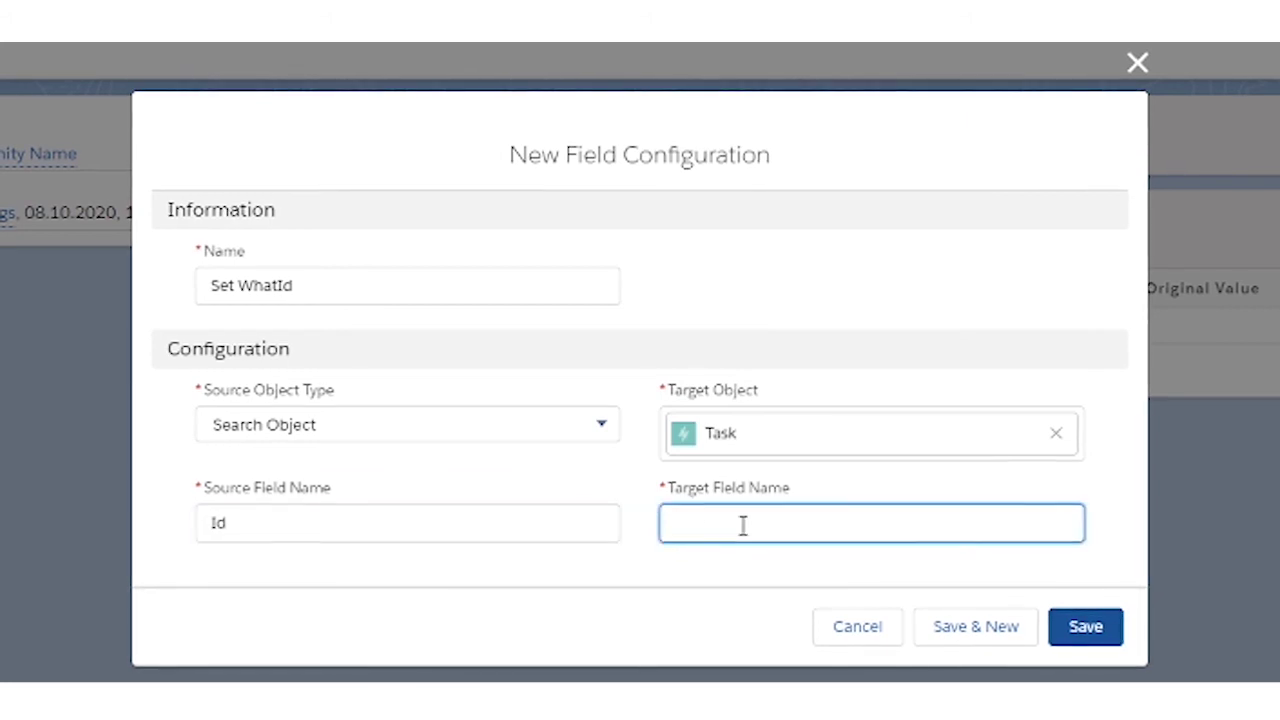
pyautogui.write('WhatId')
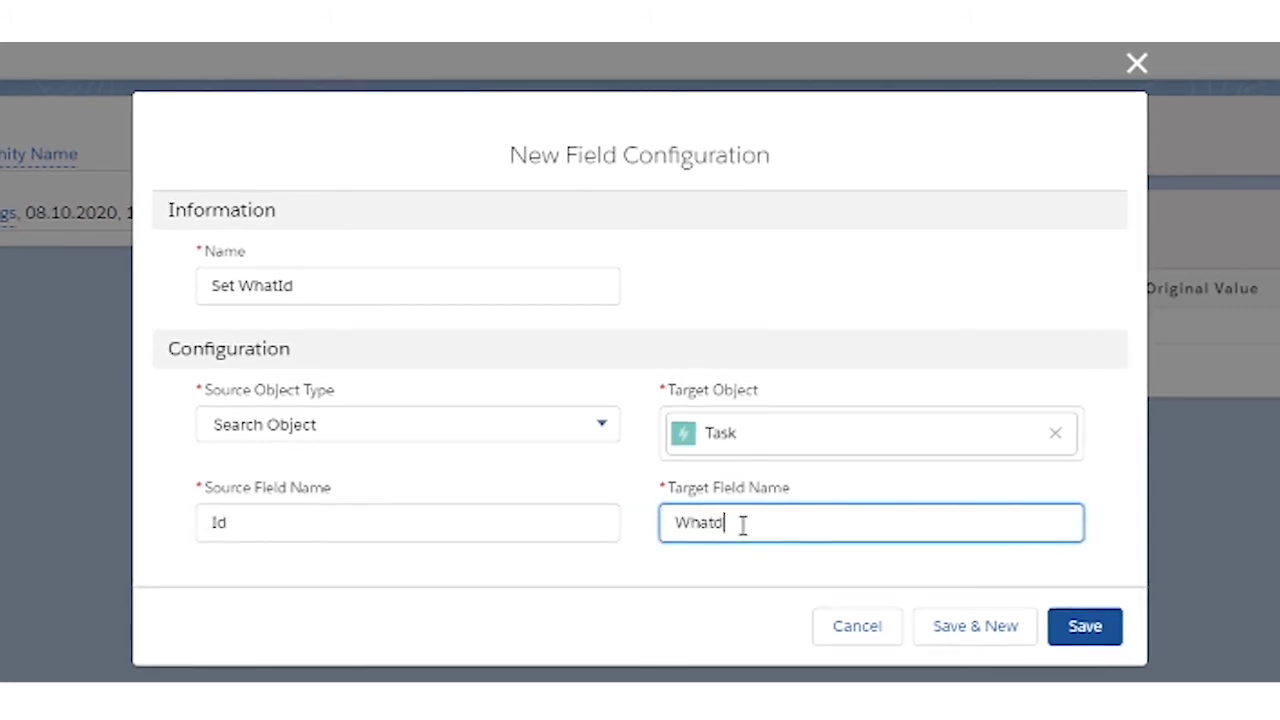
pyautogui.hotkey('ctrl', 'a')
pyautogui.write('WhatId')
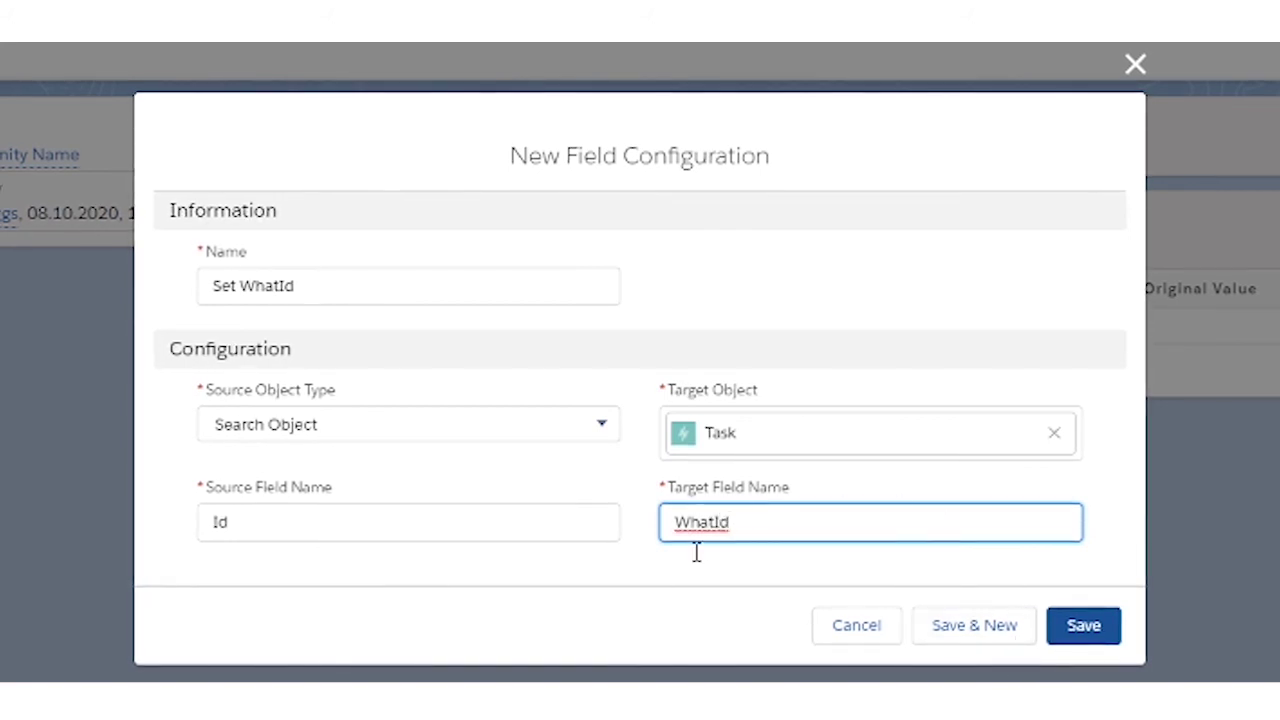
pyautogui.click(1086, 627)
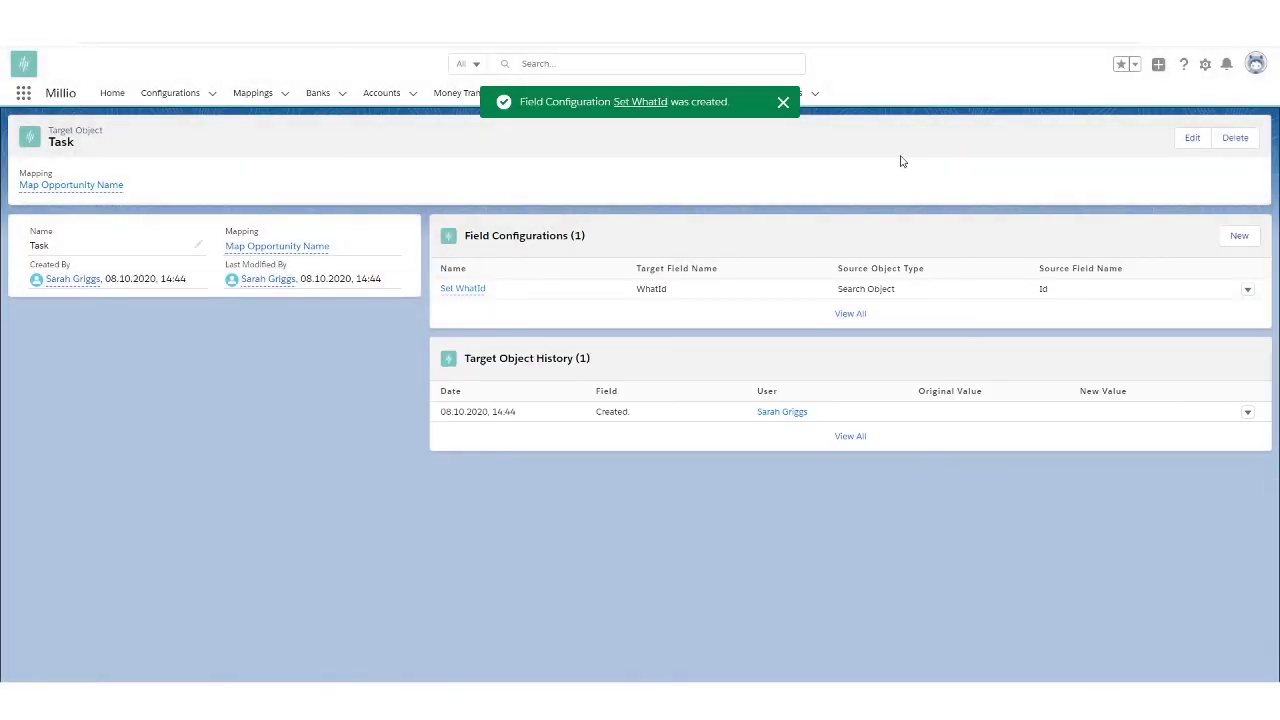
pyautogui.click(783, 101)
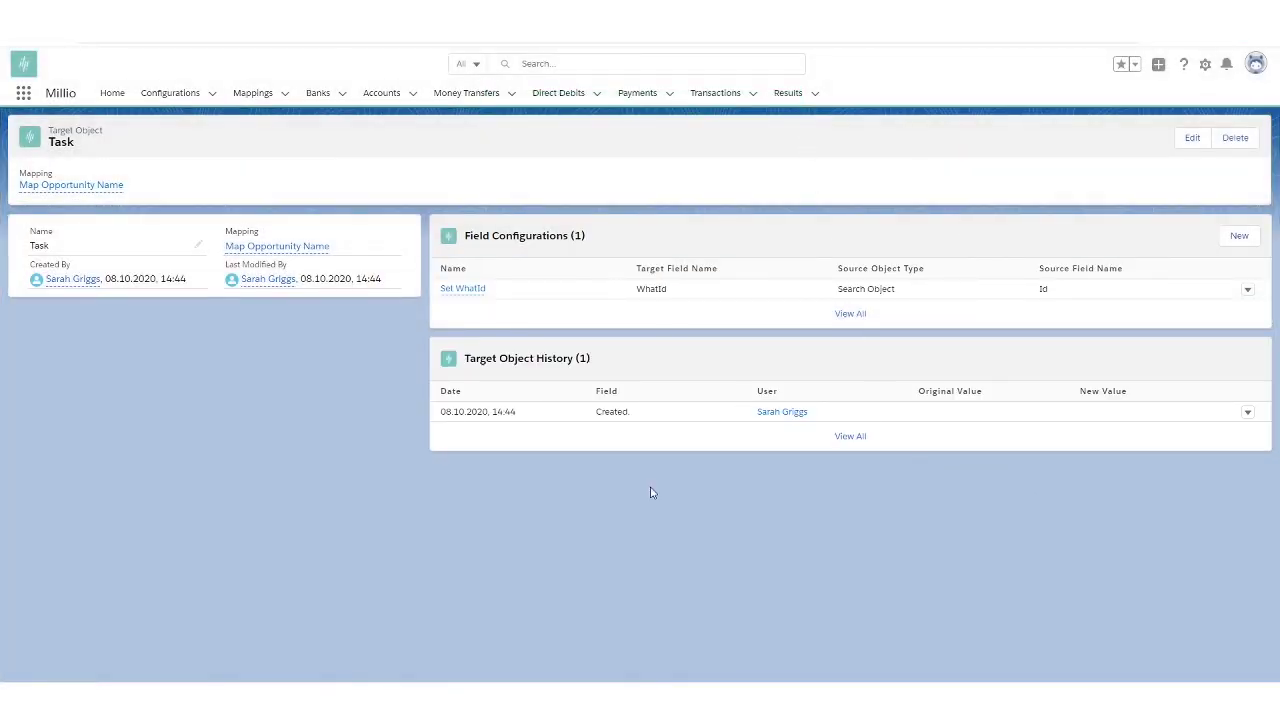